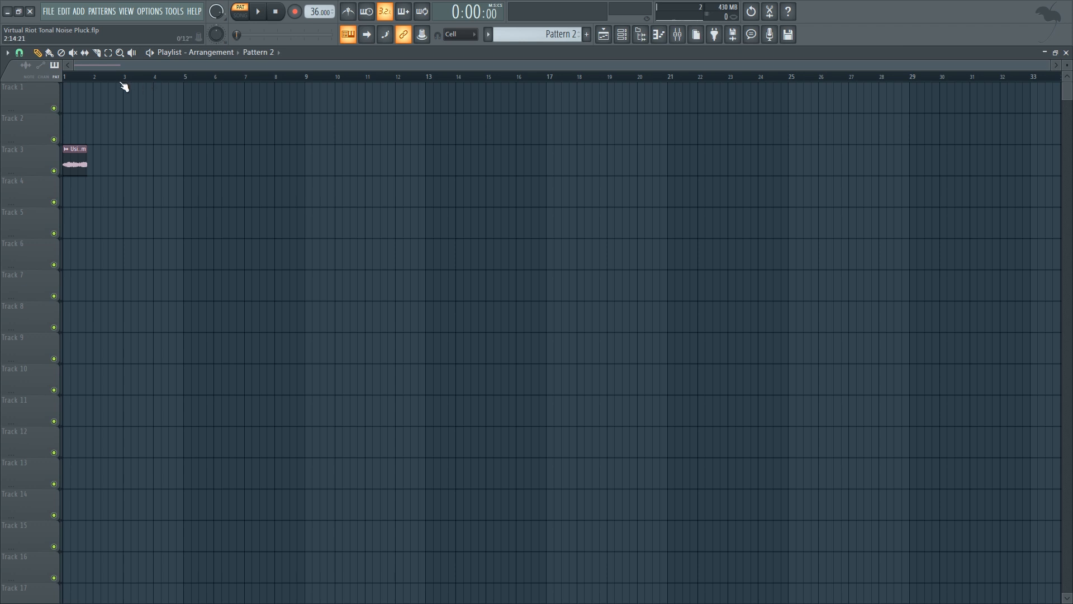
- Play the audio clip on Track 3 from the start in song mode, and stop playback
click(64, 79)
key(space)
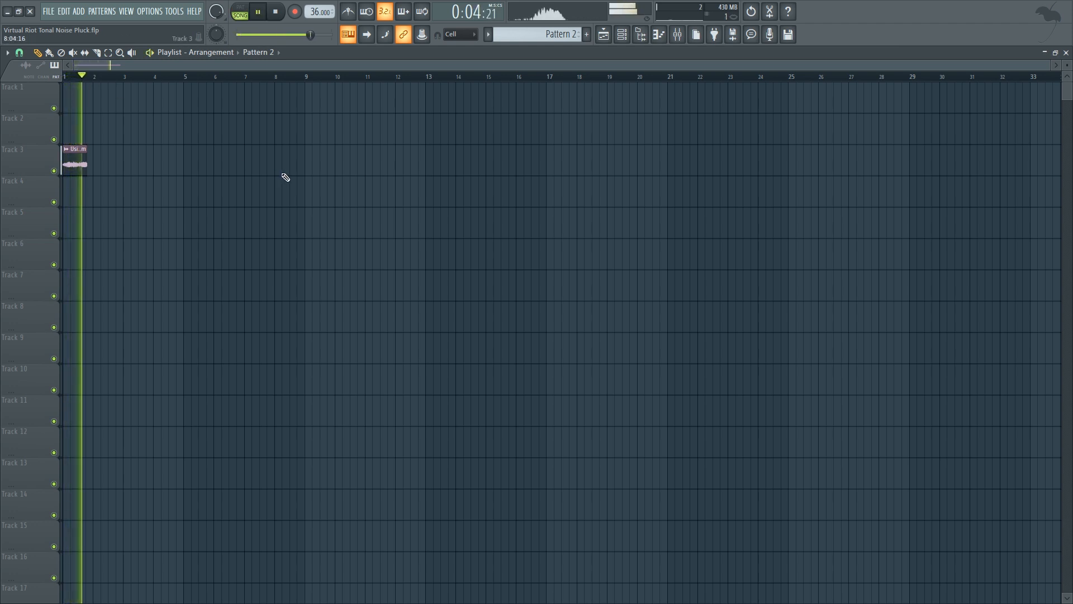
key(space)
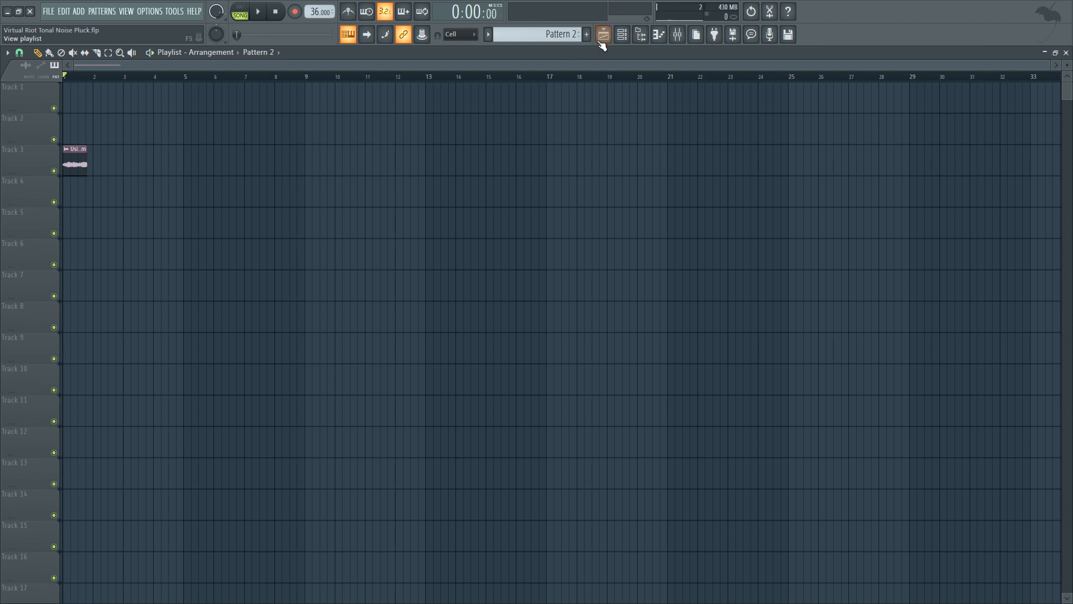
- Open the Serum instrument from the channel rack and switch playback to pattern mode
click(622, 36)
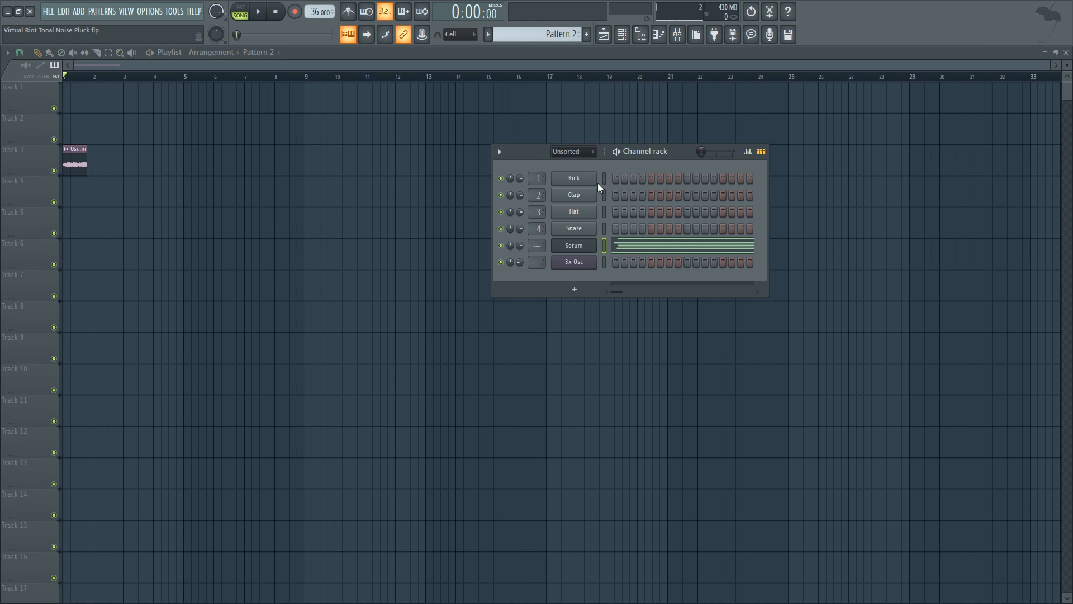
click(584, 250)
click(240, 12)
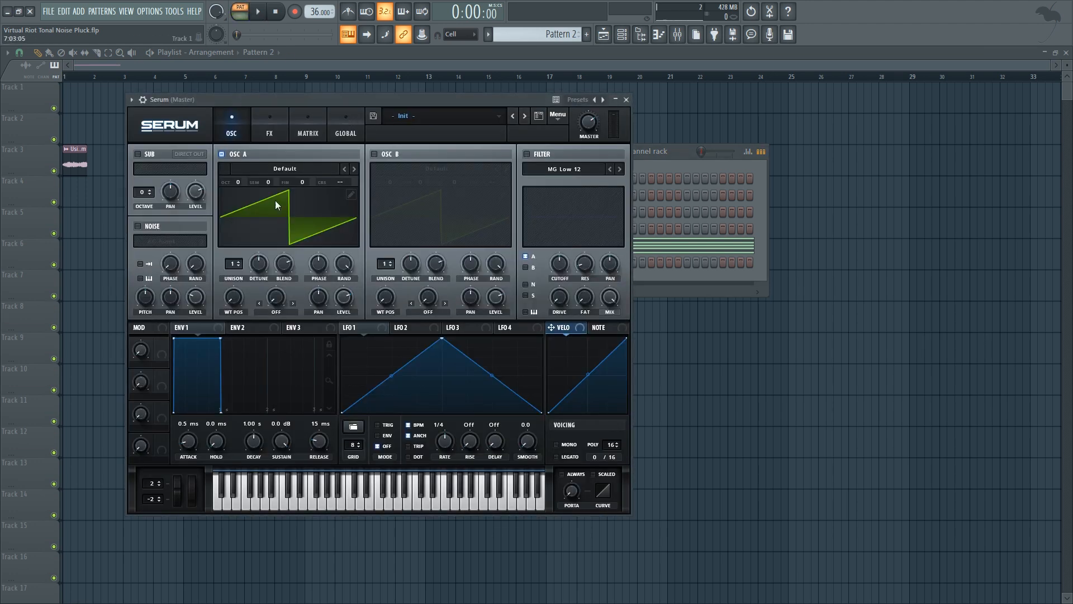
- Turn off oscillator A and enable the noise oscillator with the GlassLid 1 sample from Attacks_Misc
click(221, 154)
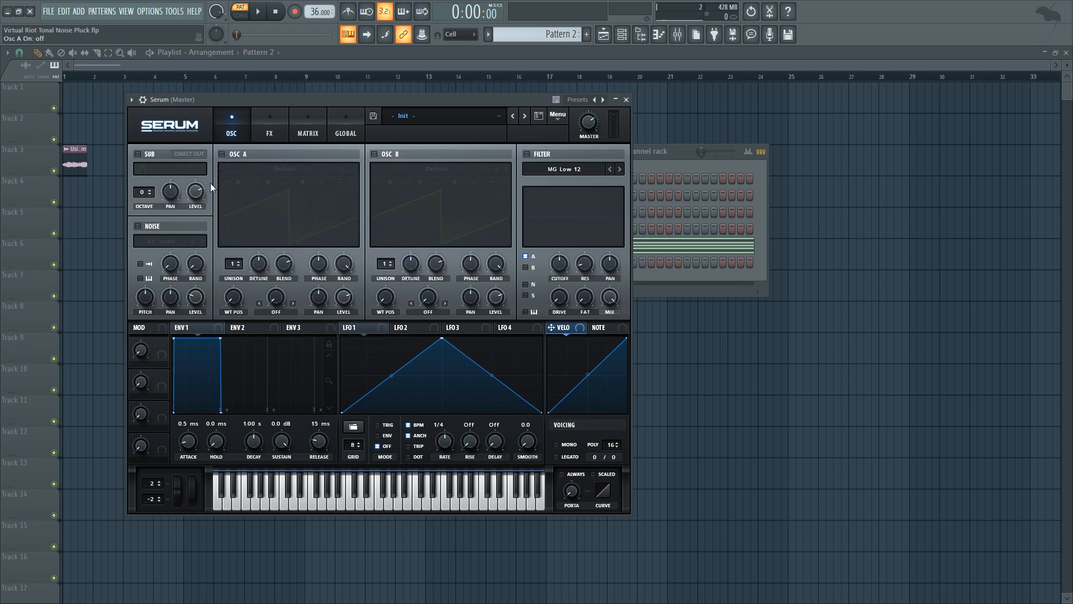
click(138, 227)
click(172, 246)
mouse_move(216, 276)
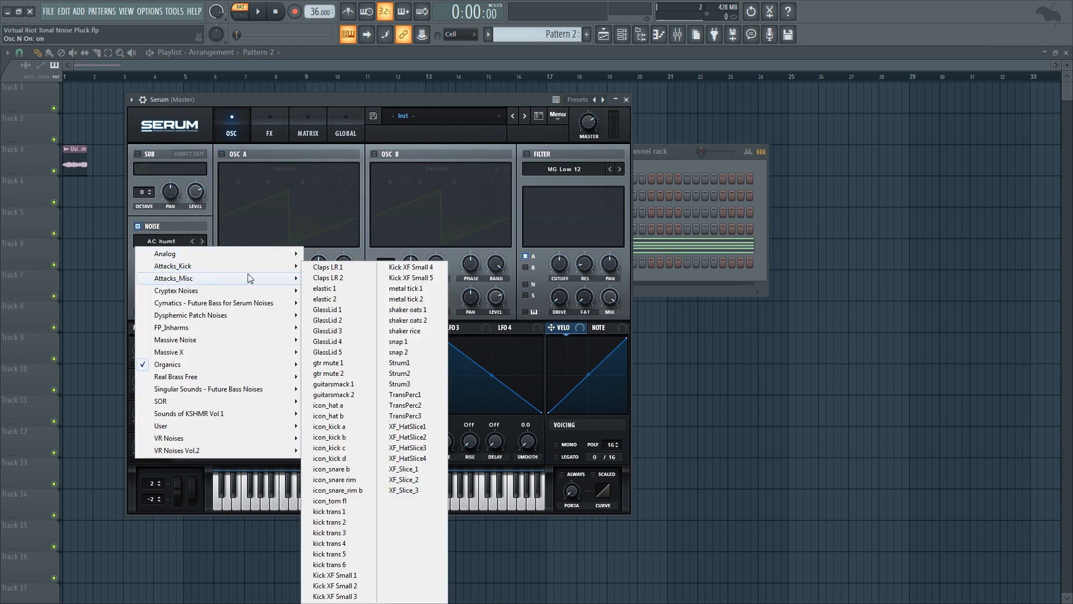
click(335, 309)
drag(216, 268, 222, 266)
- Enable the filter, route only the noise oscillator through it, and set its type to Peak 24
click(526, 154)
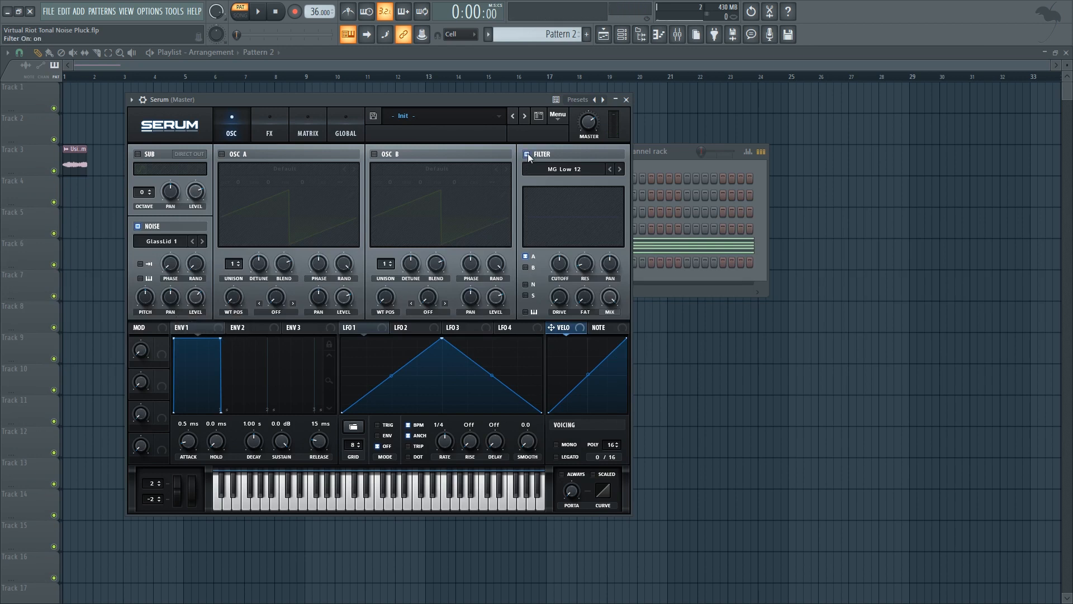
click(525, 284)
click(526, 256)
click(556, 170)
mouse_move(564, 181)
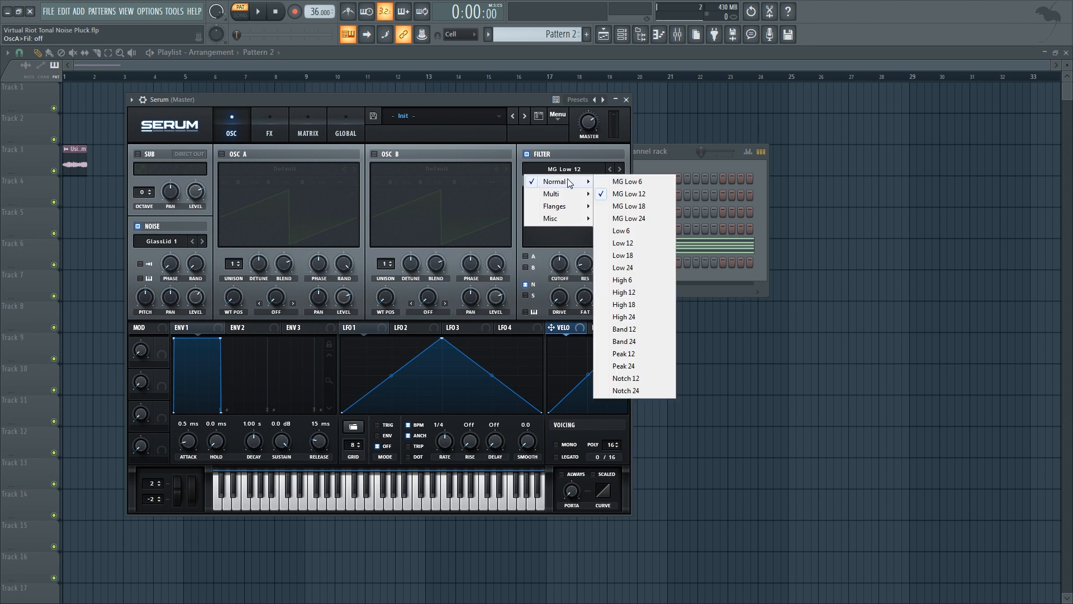
click(626, 365)
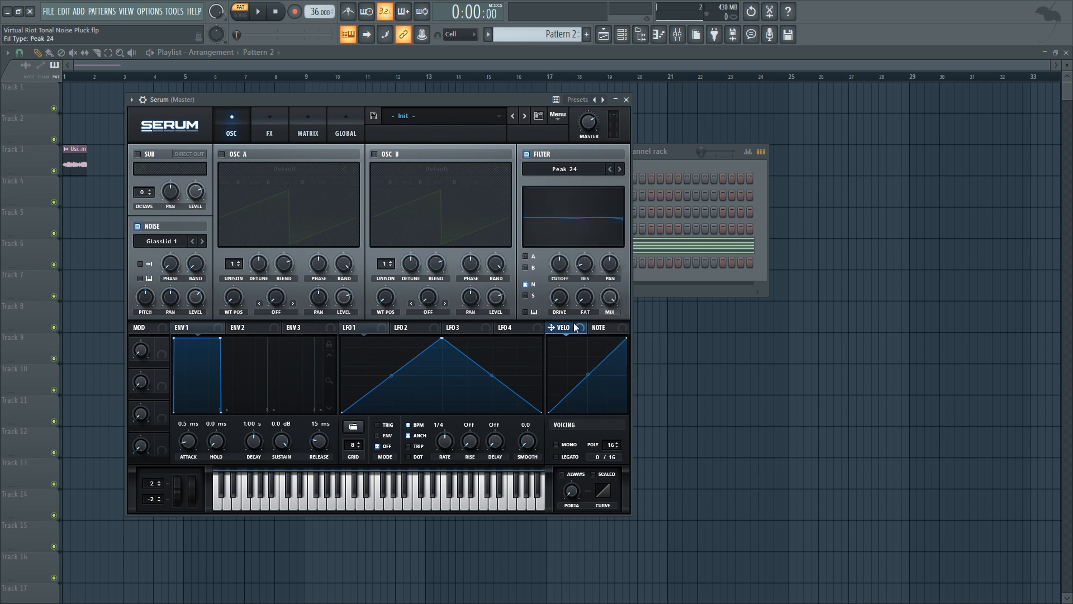
- Raise the filter resonance to a sharp peak with filter key tracking on, and audition a few notes
drag(582, 279, 629, 191)
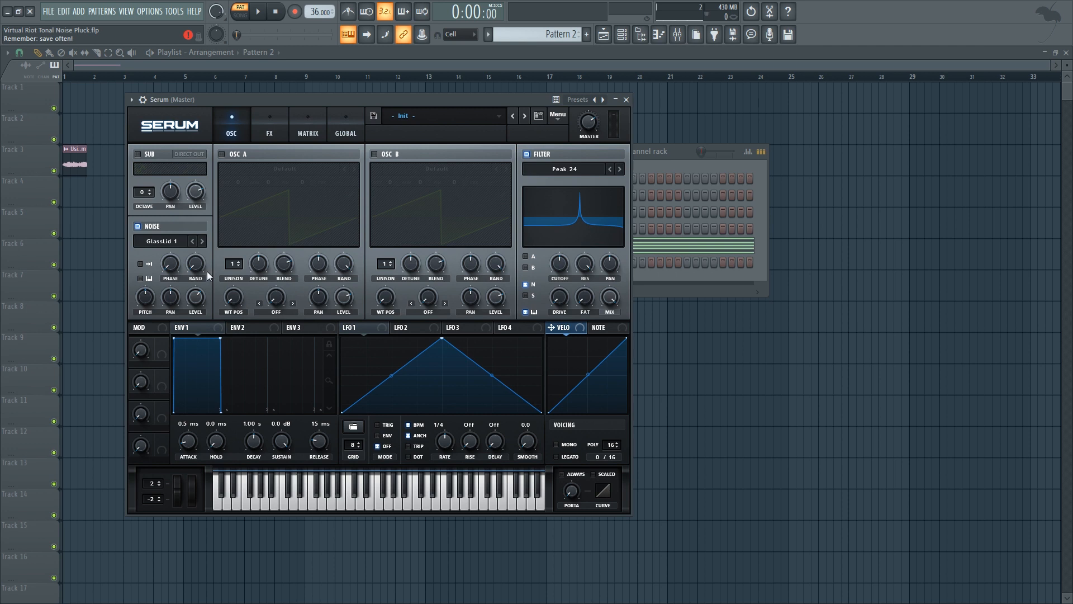
key(d)
key(h)
key(z)
- Set the noise pitch to 42 % and the filter cutoff to 534 Hz while auditioning notes
drag(559, 264, 557, 279)
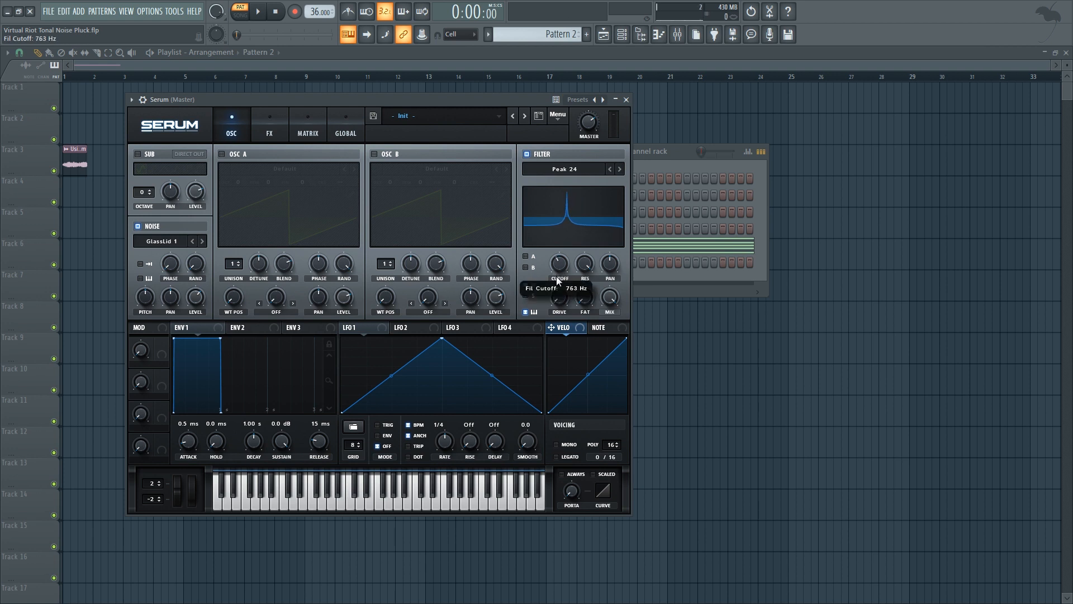
key(d)
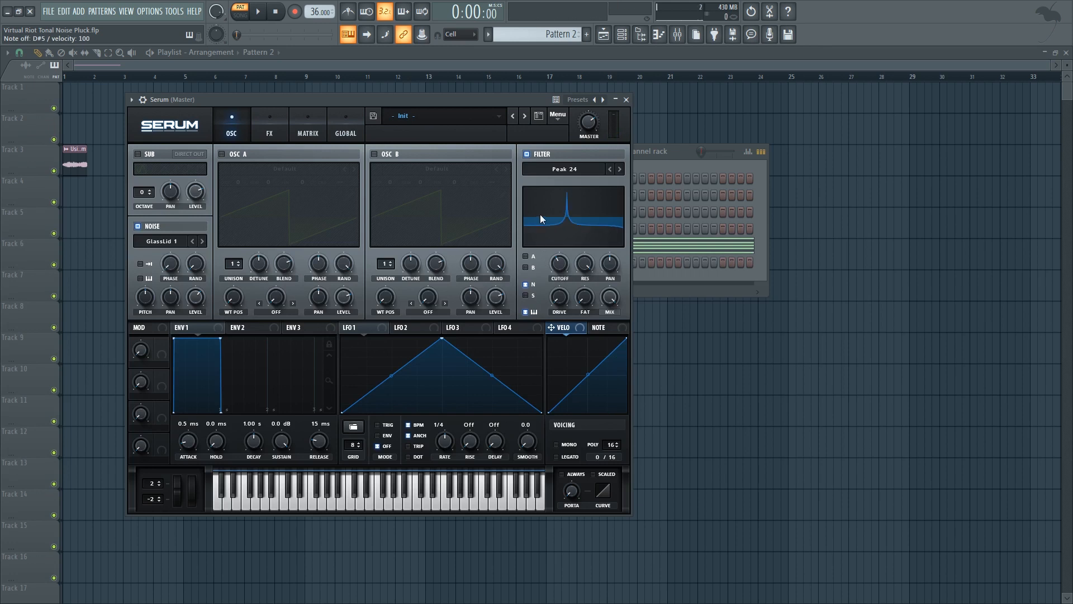
key(d)
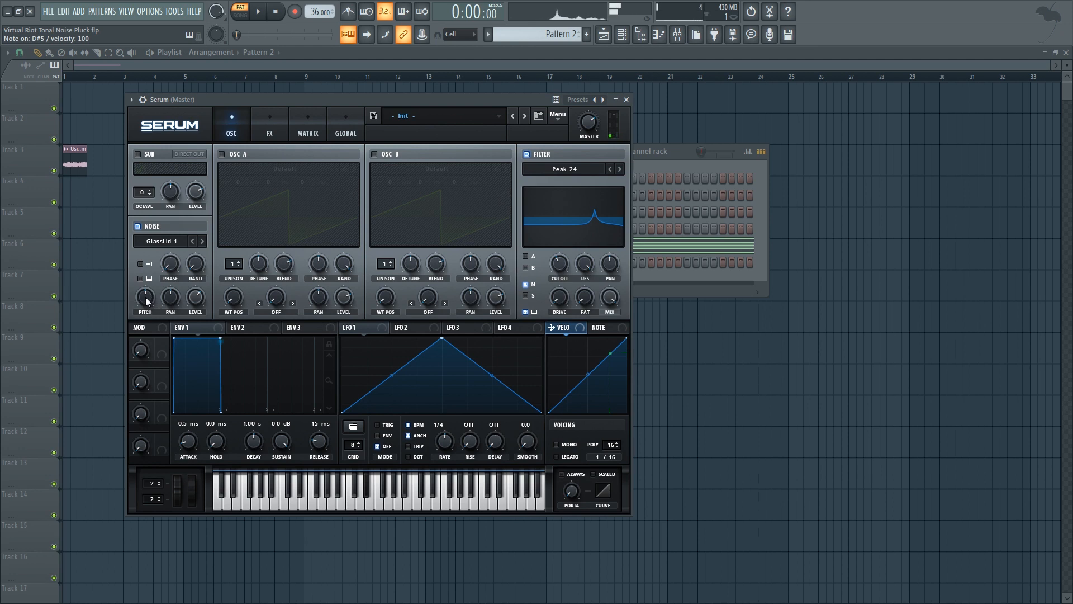
mouse_move(144, 302)
scroll(144, 306, down, 3)
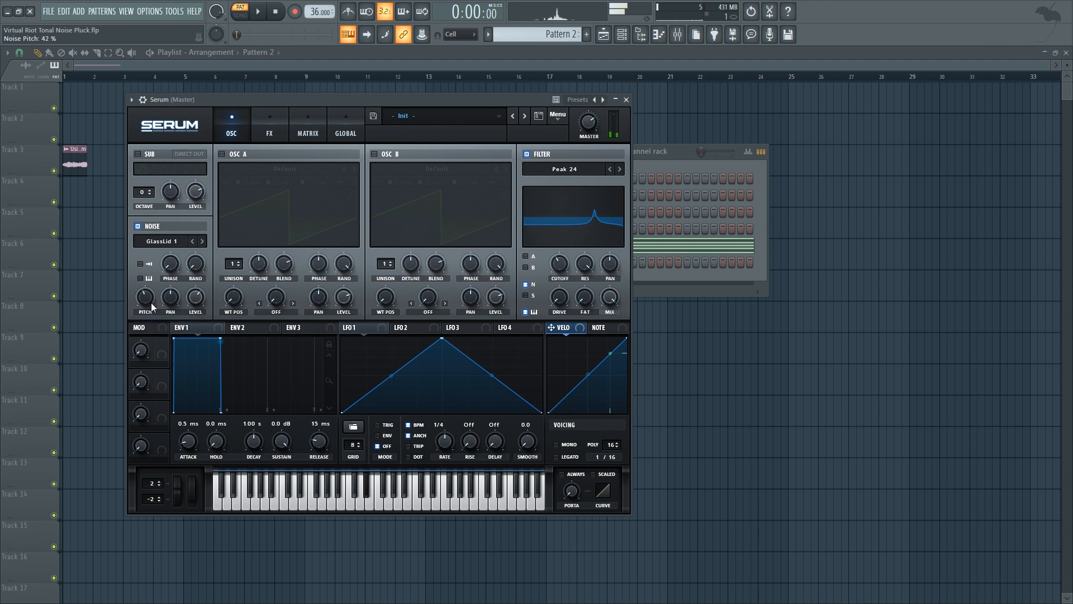
drag(562, 264, 561, 264)
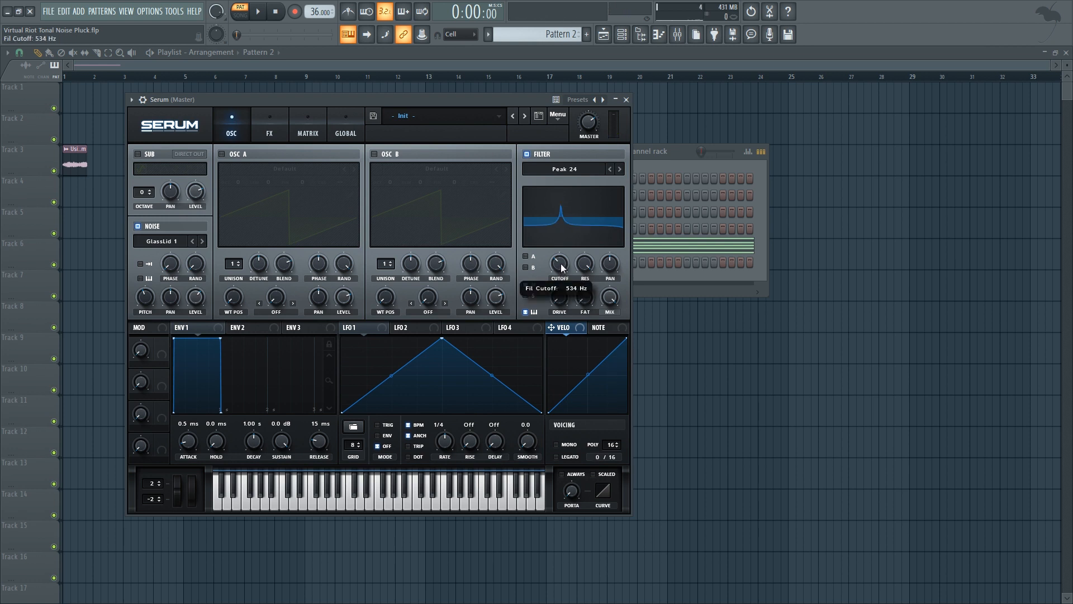
- Set the filter cutoff to 692 Hz and adjust Serum's master volume while the pattern plays
click(673, 273)
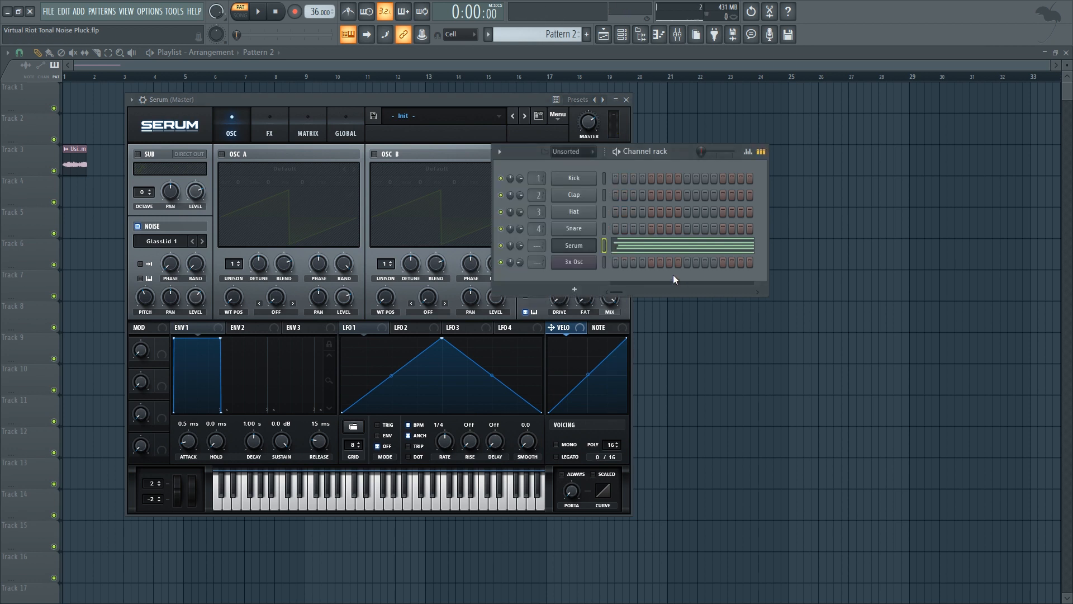
key(space)
click(482, 99)
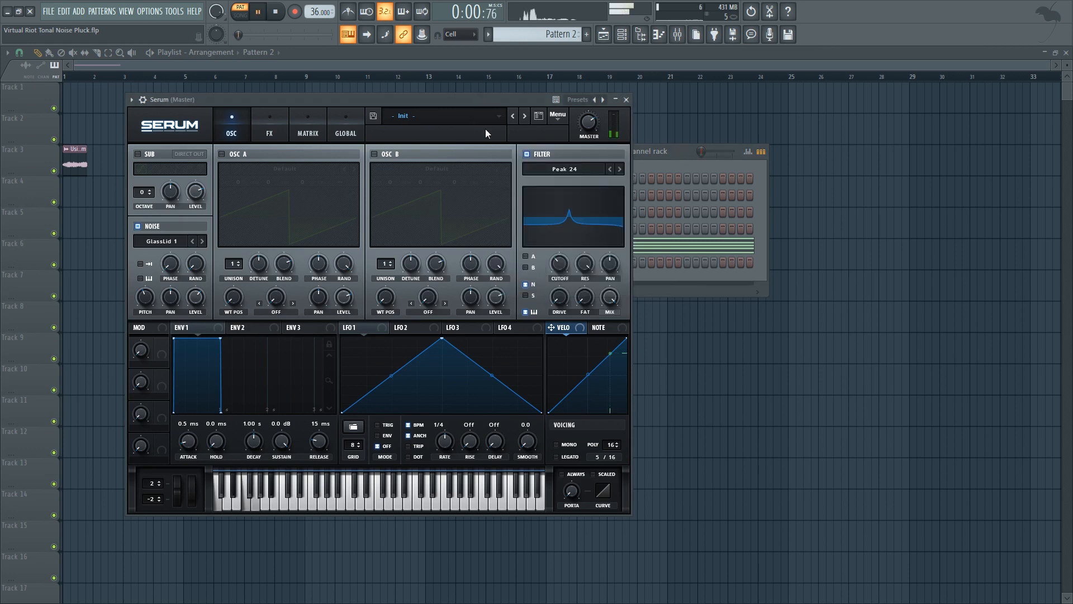
scroll(564, 260, up, 2)
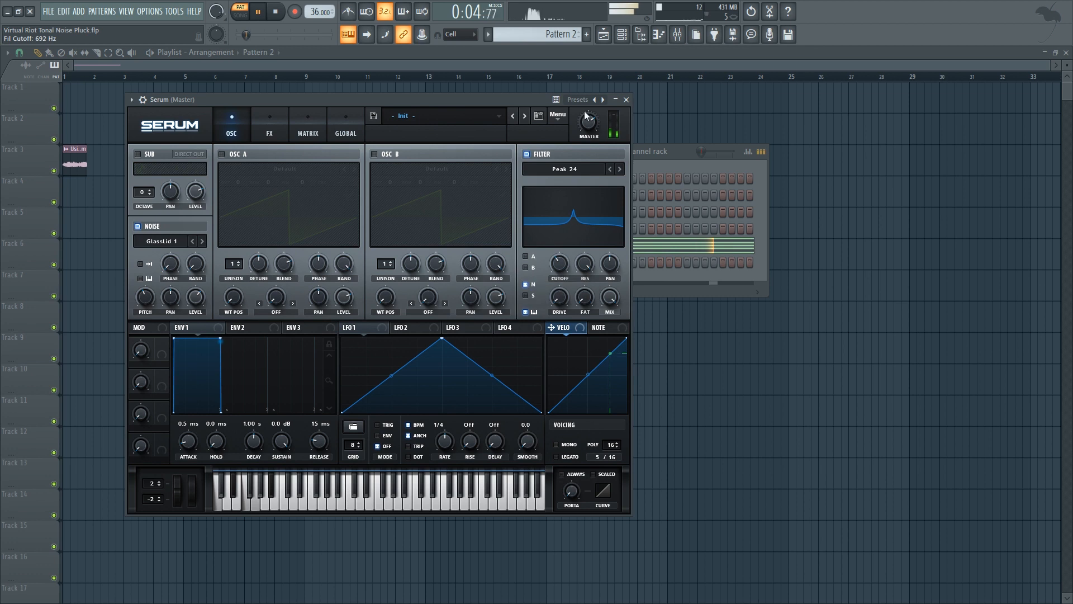
mouse_move(590, 122)
drag(589, 123, 592, 116)
key(space)
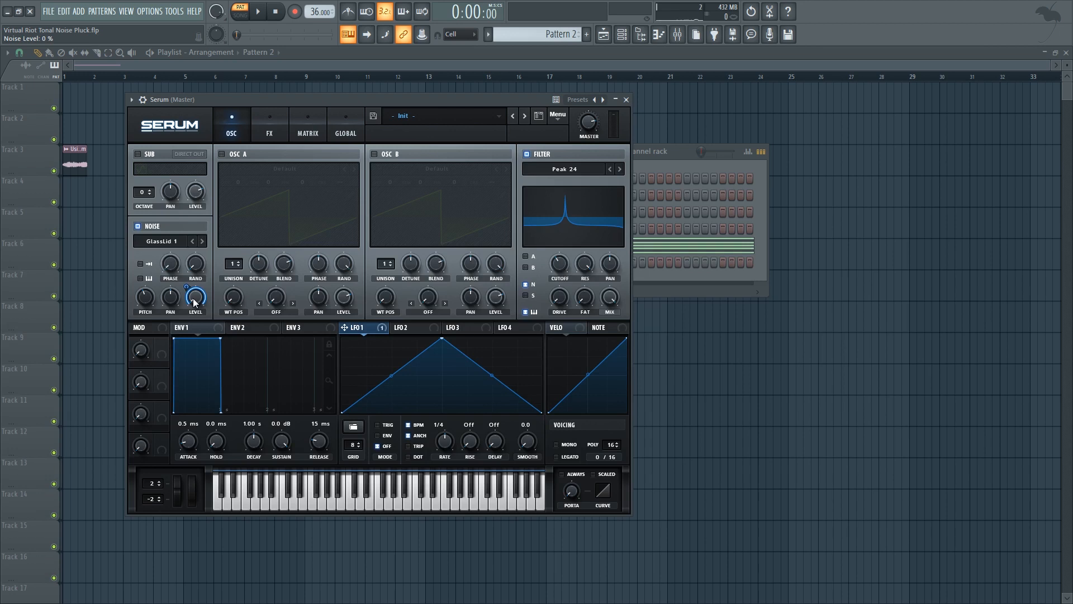
- Reshape LFO 1 into a straight descending ramp starting at full height, and turn off its BPM sync
drag(441, 338, 341, 338)
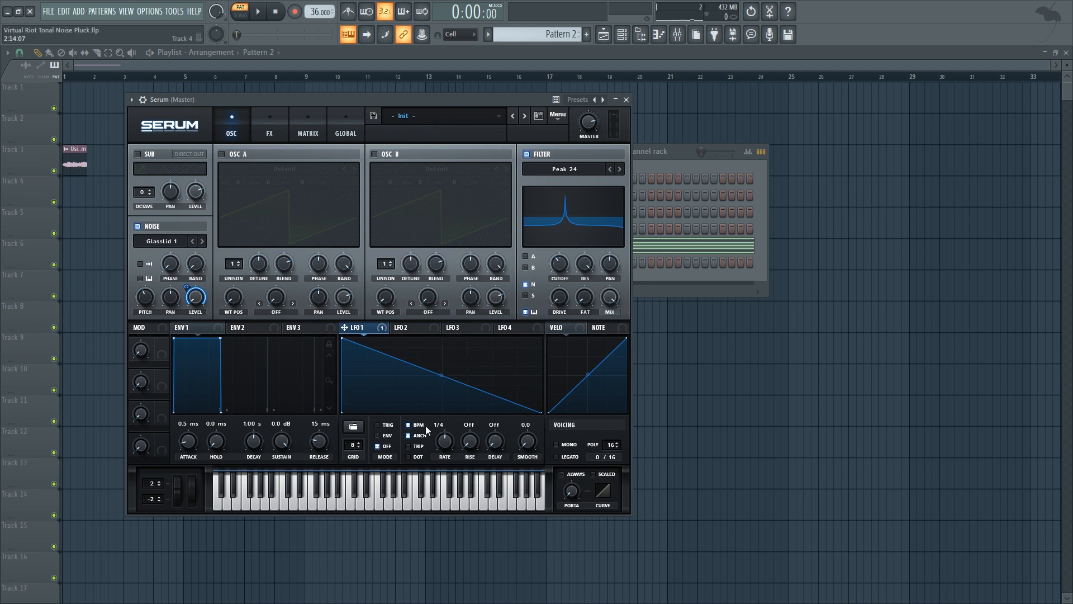
click(408, 426)
- Add a modulation matrix row with Chaos1 as the source and LFO1Rate as the destination
click(307, 131)
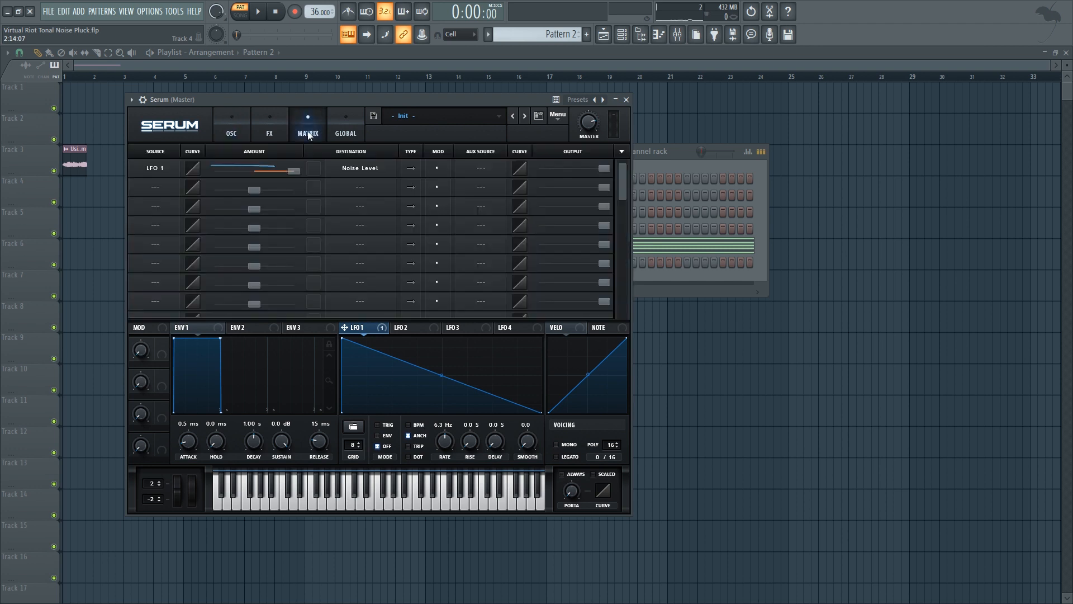
click(143, 186)
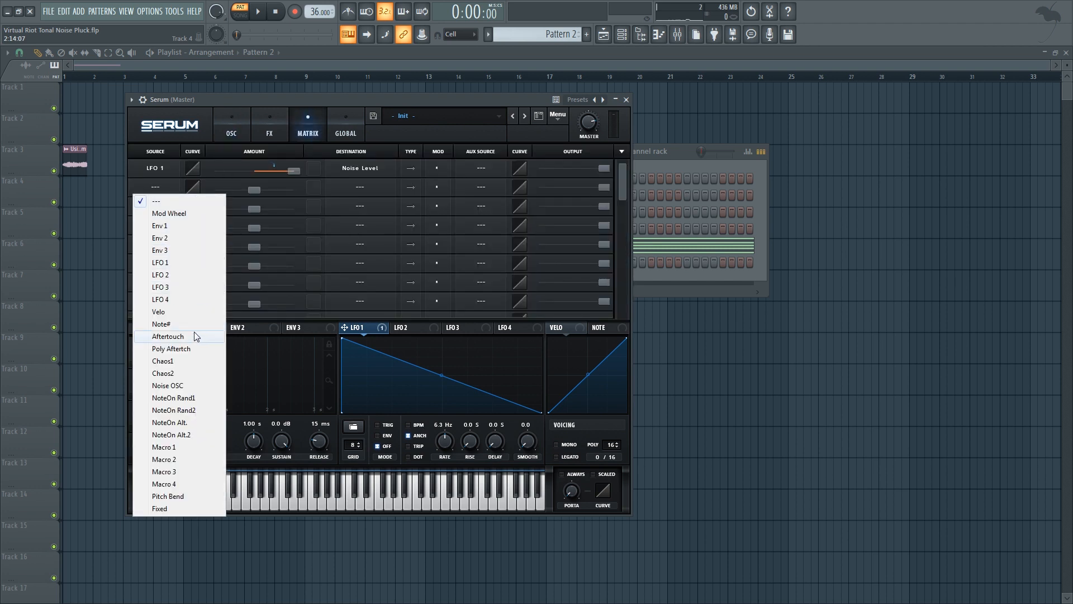
click(178, 363)
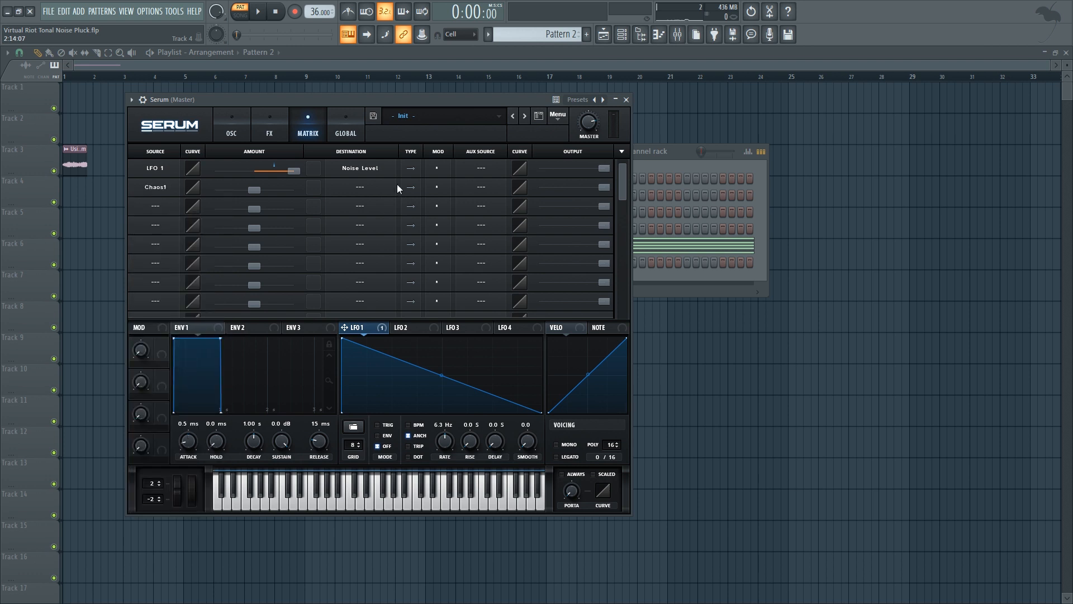
click(370, 186)
mouse_move(361, 271)
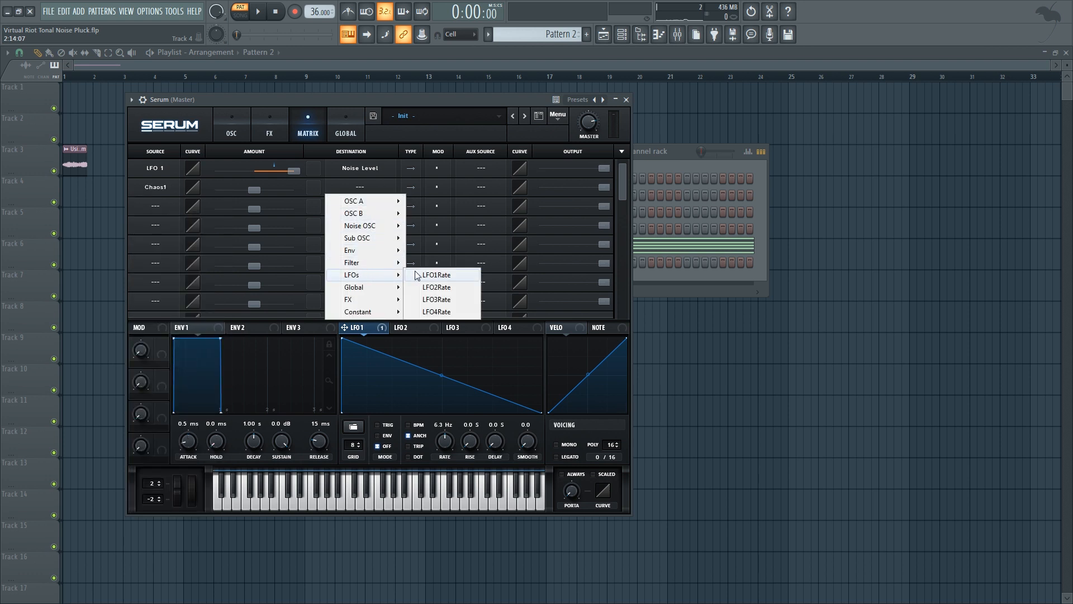
click(427, 271)
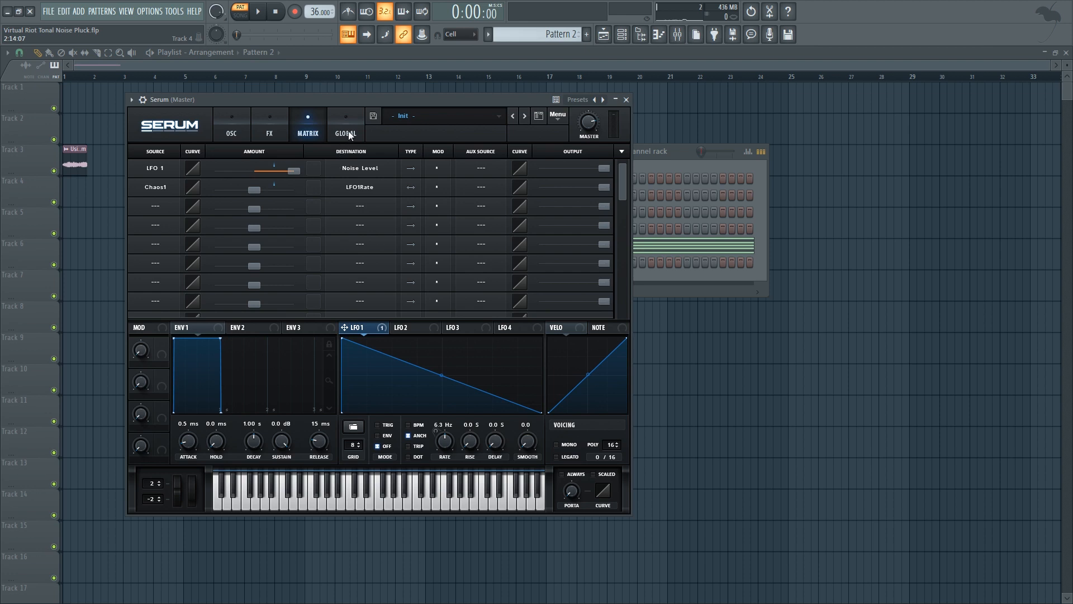
- Raise the Chaos1 modulation amount on LFO1Rate above 65 and audition the pattern
click(346, 133)
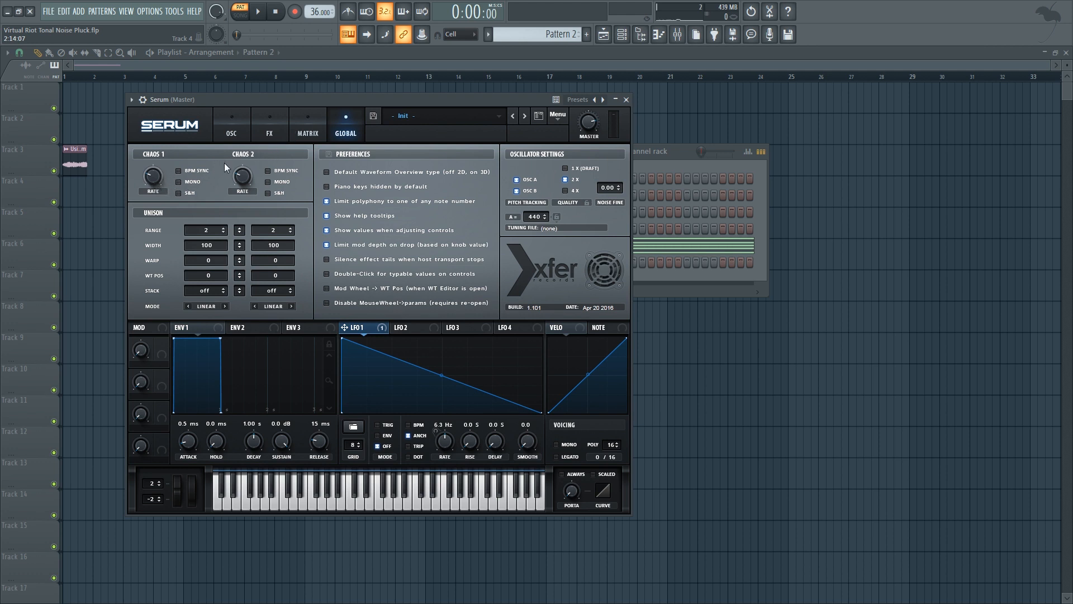
click(303, 129)
drag(258, 193, 286, 192)
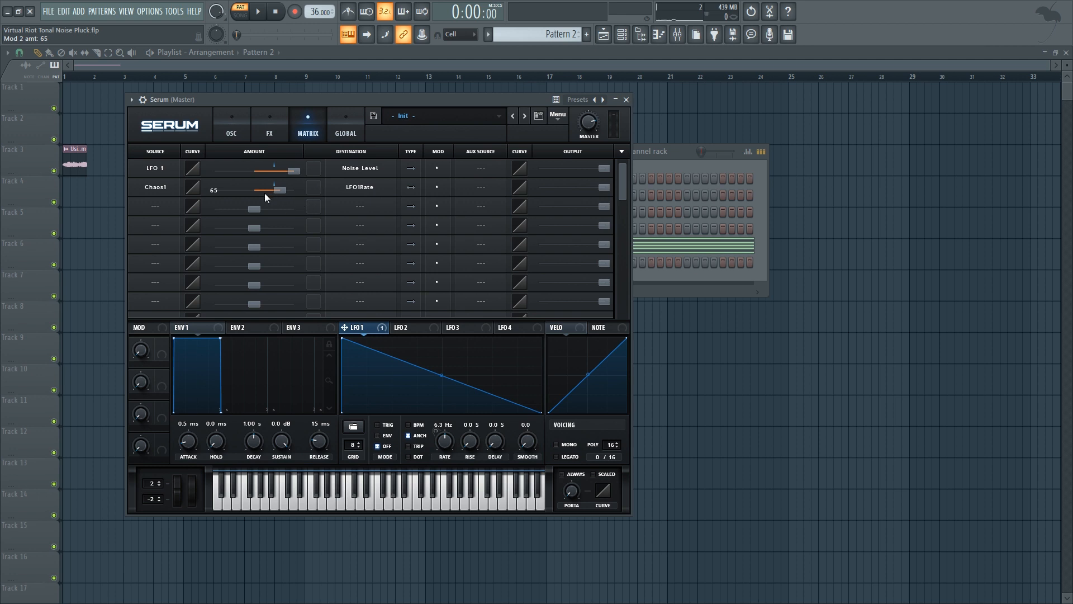
key(z)
drag(278, 190, 289, 190)
key(space)
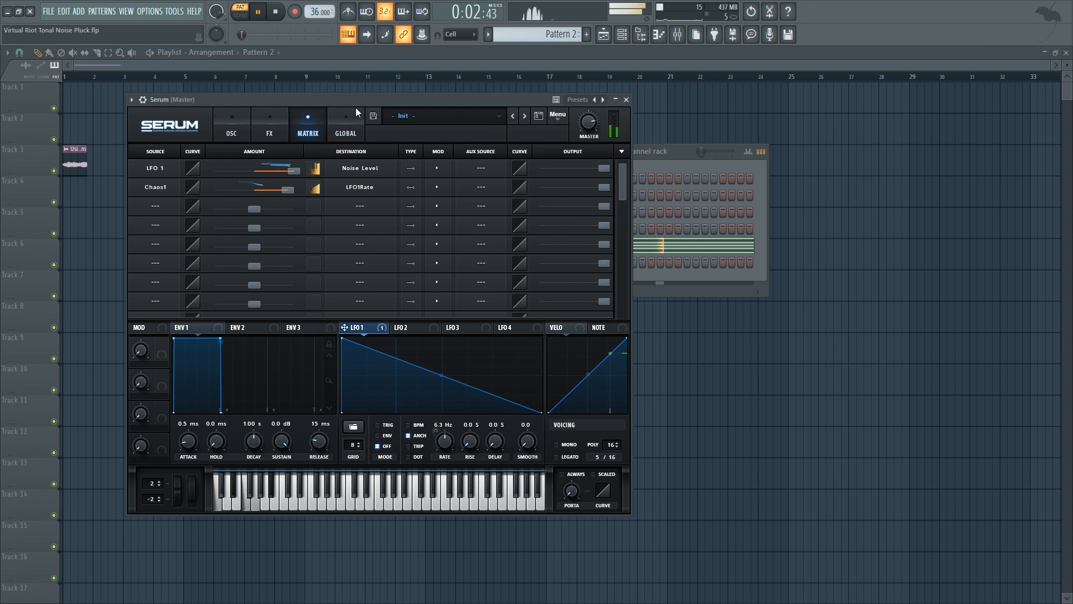
key(space)
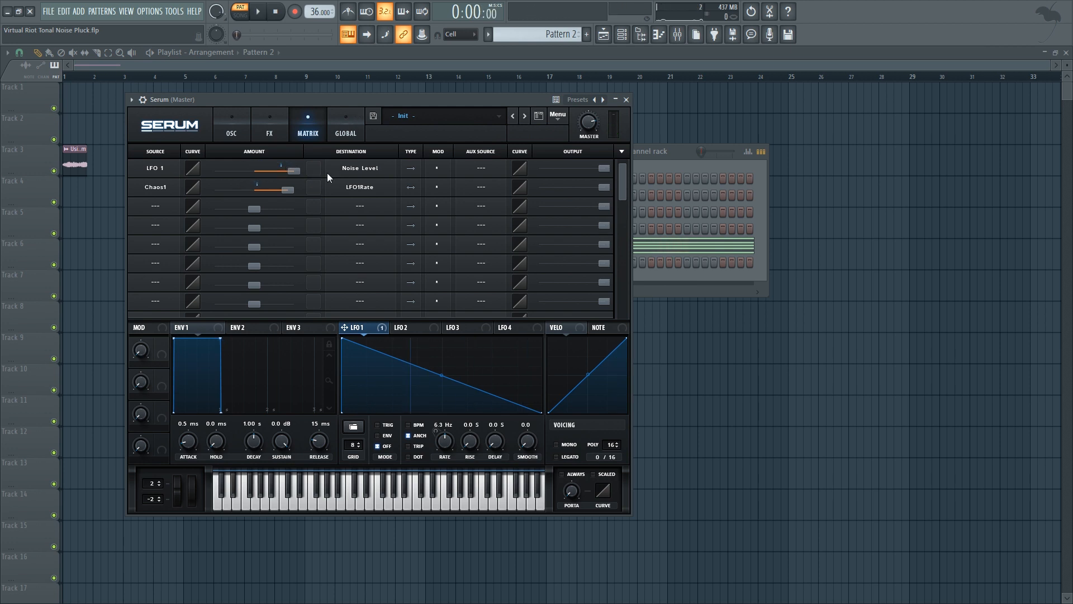
- Assign Chaos2 as the modulation source for the noise phase and set its amount to 58
mouse_move(257, 192)
click(229, 131)
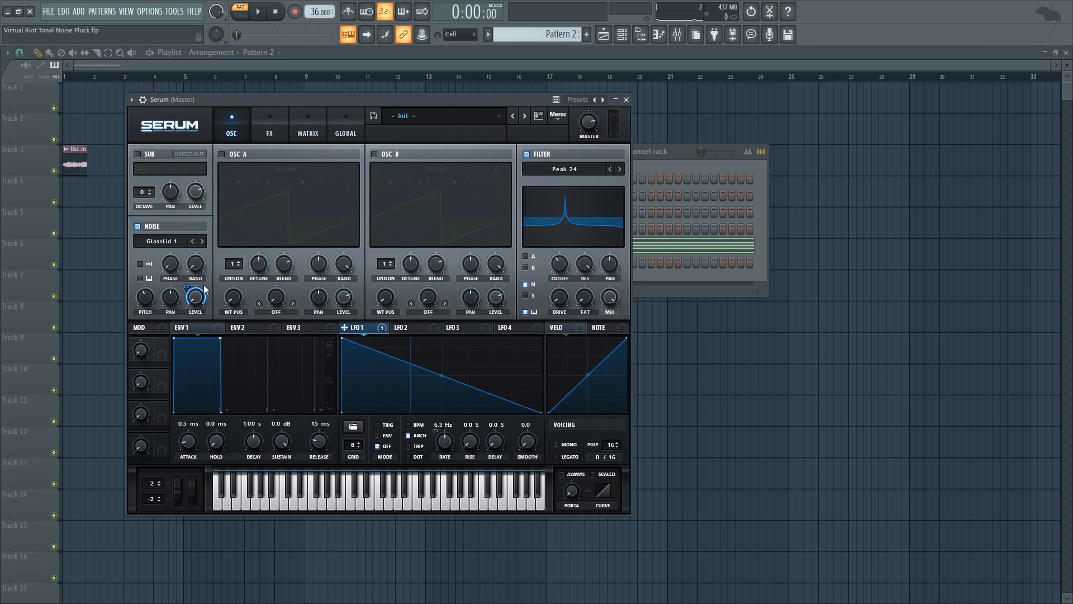
right_click(172, 266)
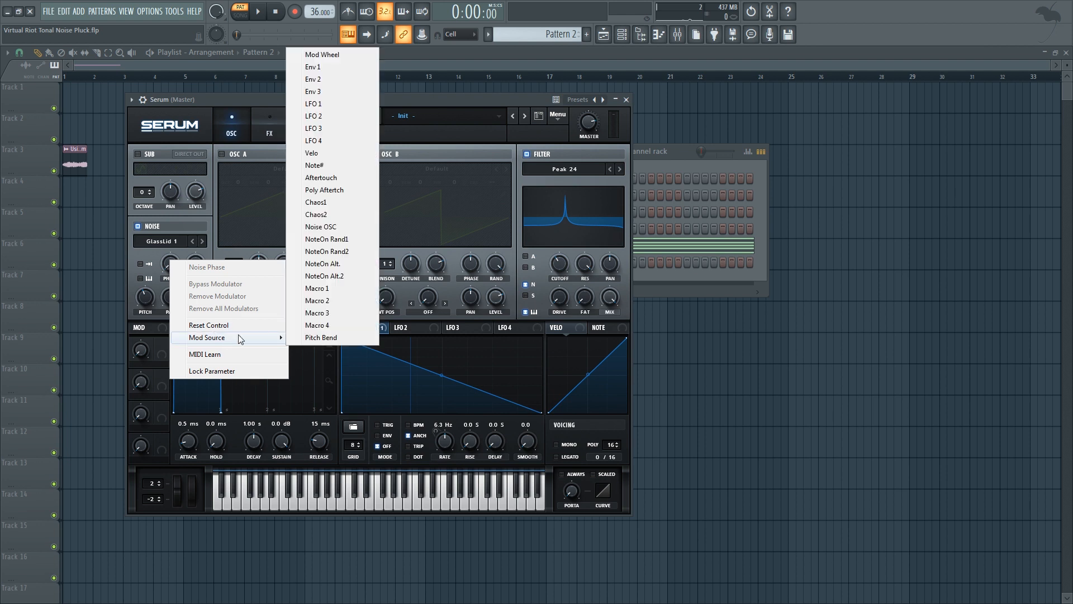
click(330, 220)
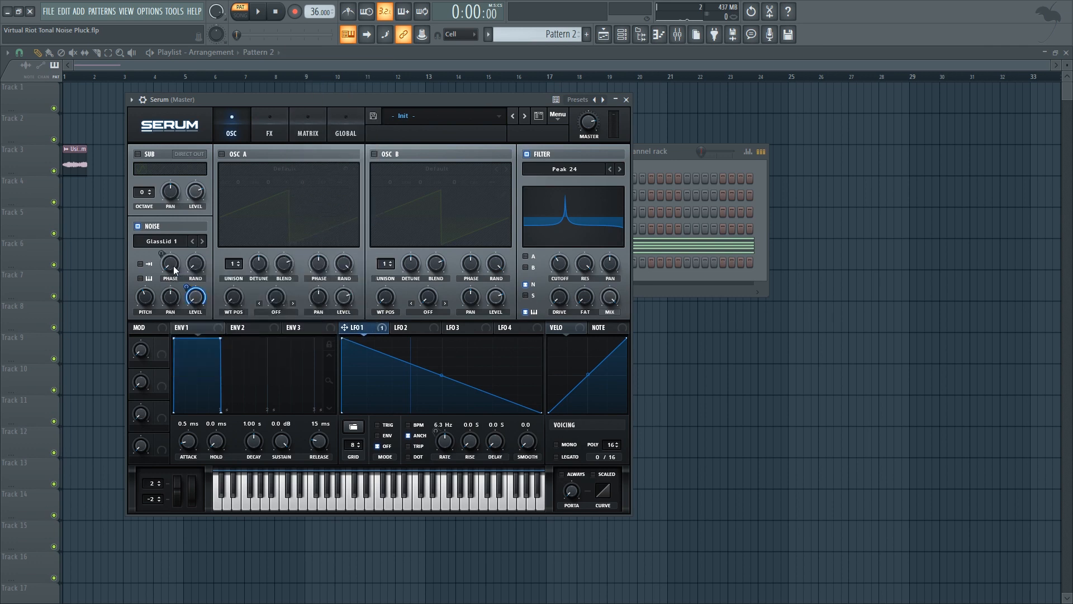
click(315, 120)
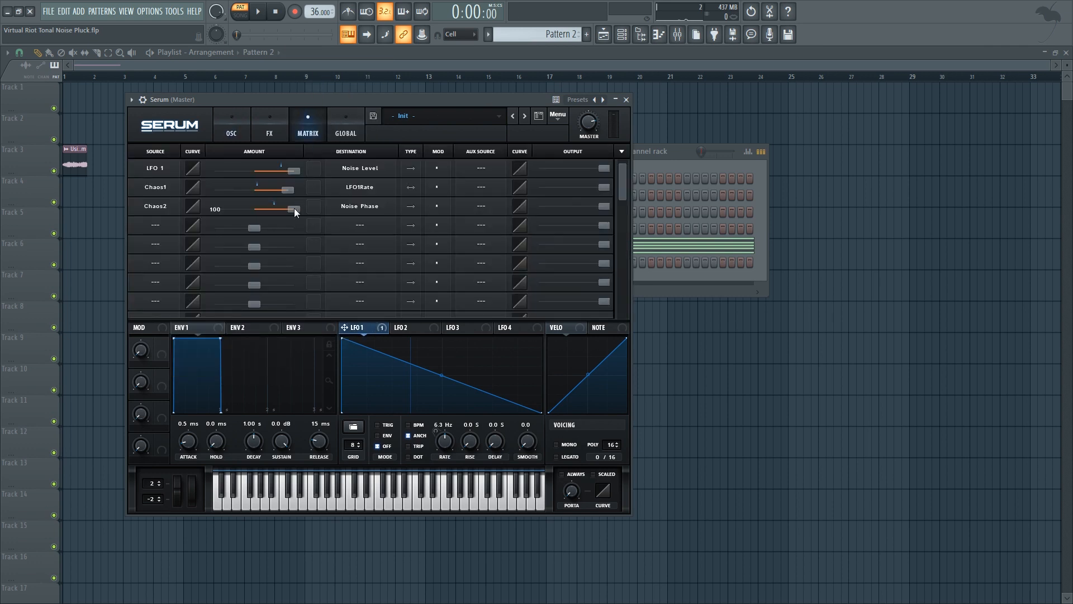
drag(293, 209, 287, 210)
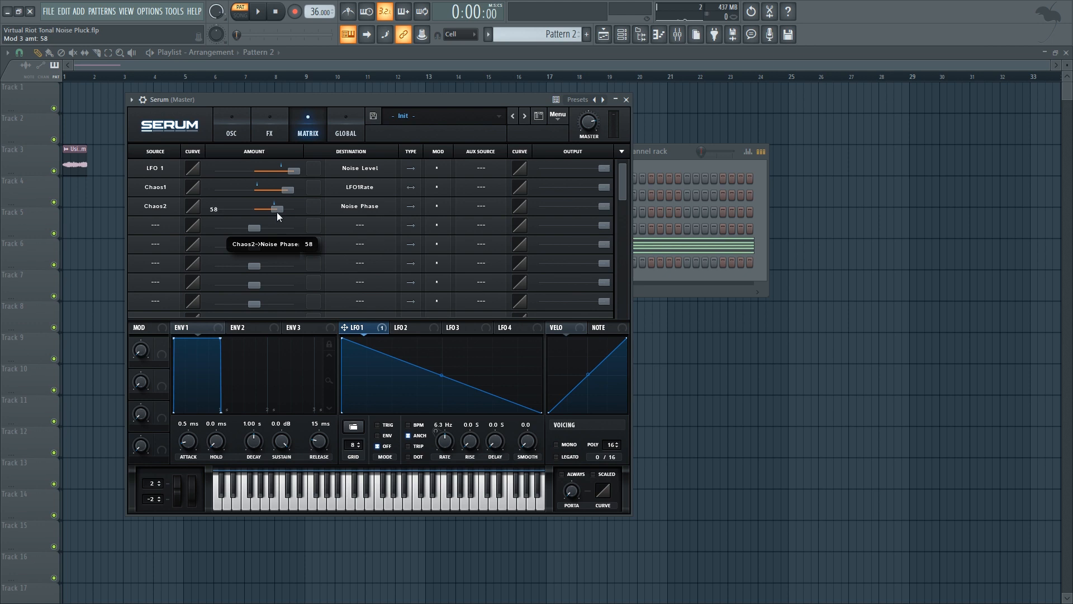
click(231, 128)
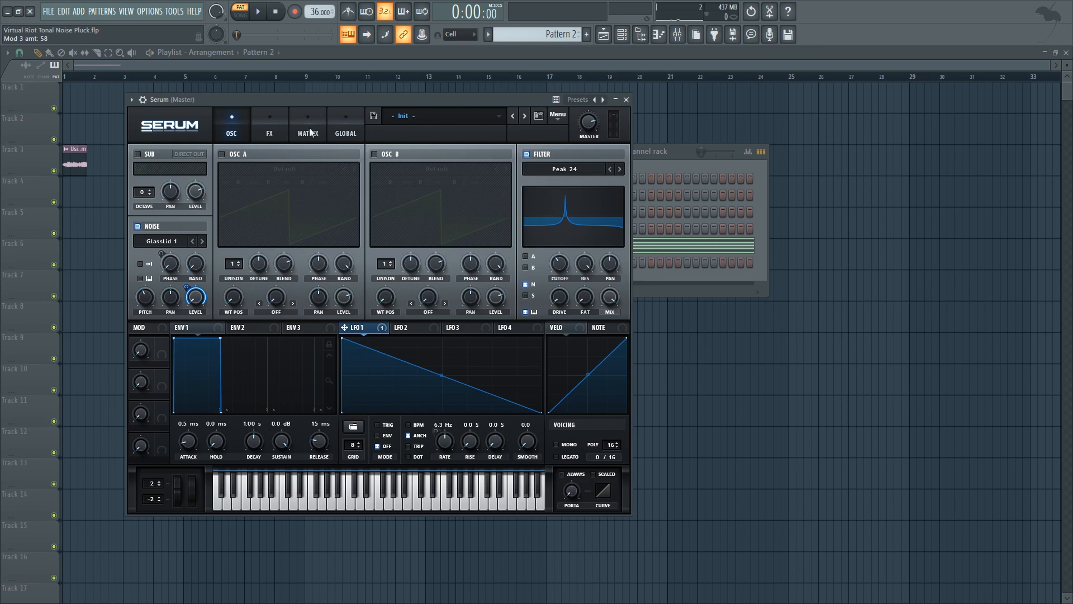
- Adjust the Chaos 2 rate while repeatedly auditioning the pattern
key(space)
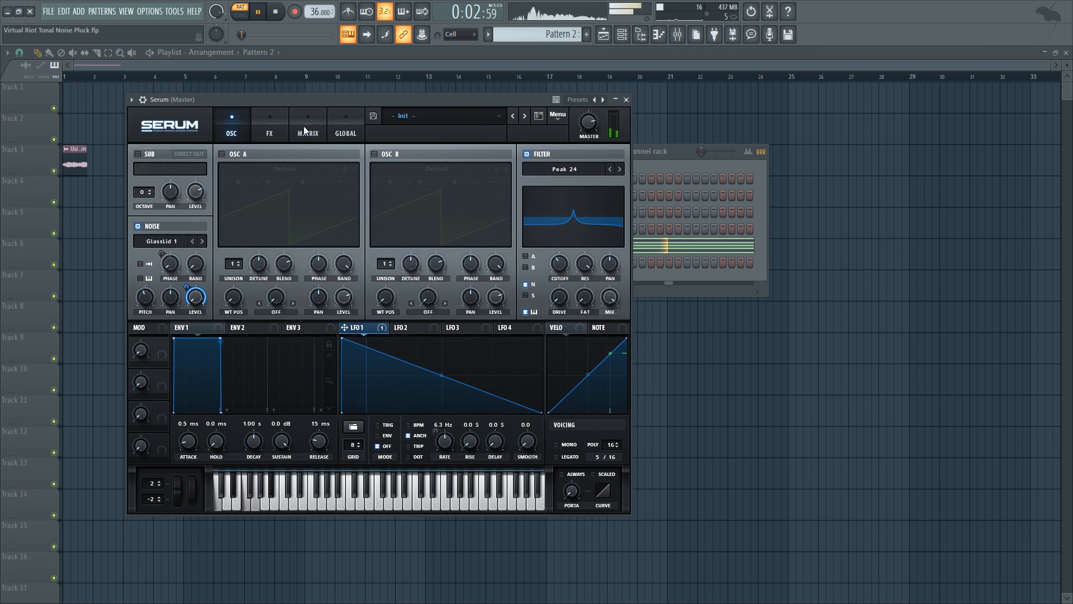
key(space)
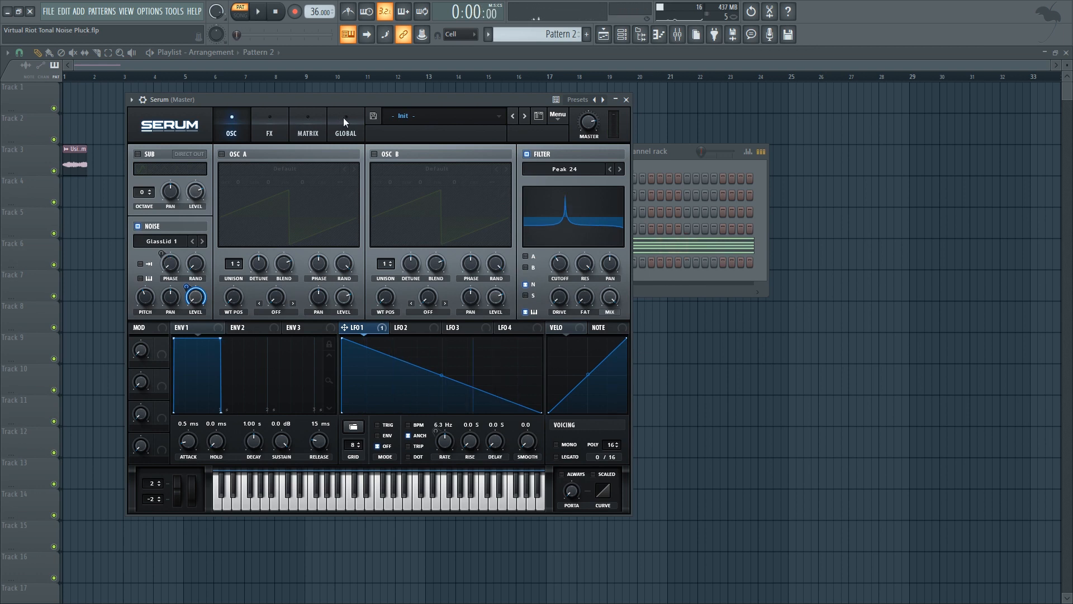
click(343, 117)
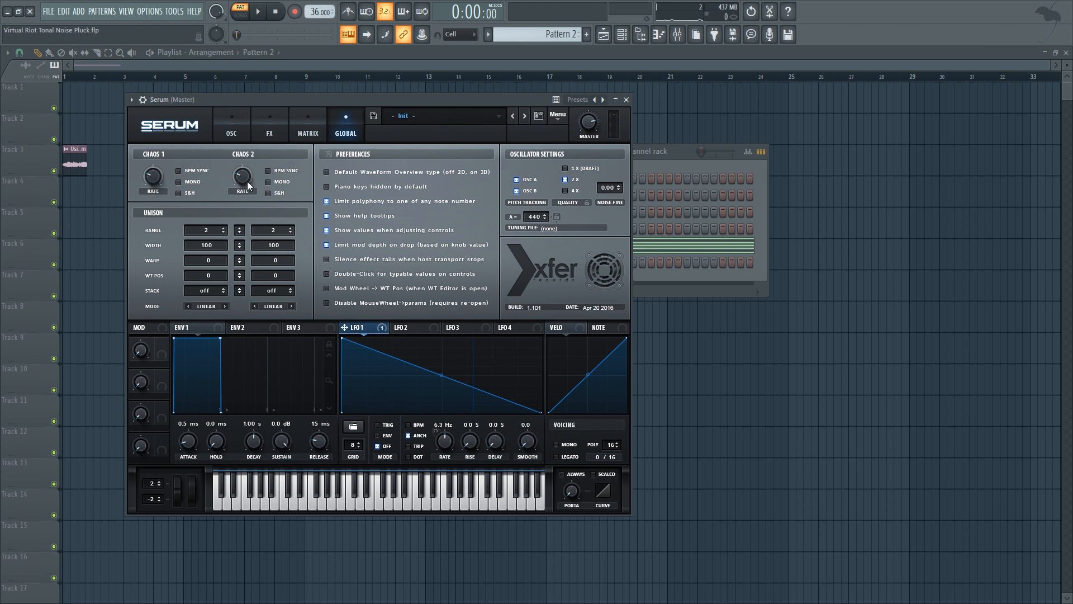
key(space)
mouse_move(244, 181)
mouse_down()
mouse_move(261, 144)
mouse_move(296, 117)
mouse_move(270, 167)
mouse_move(242, 186)
mouse_up()
key(space)
drag(245, 182, 237, 212)
key(space)
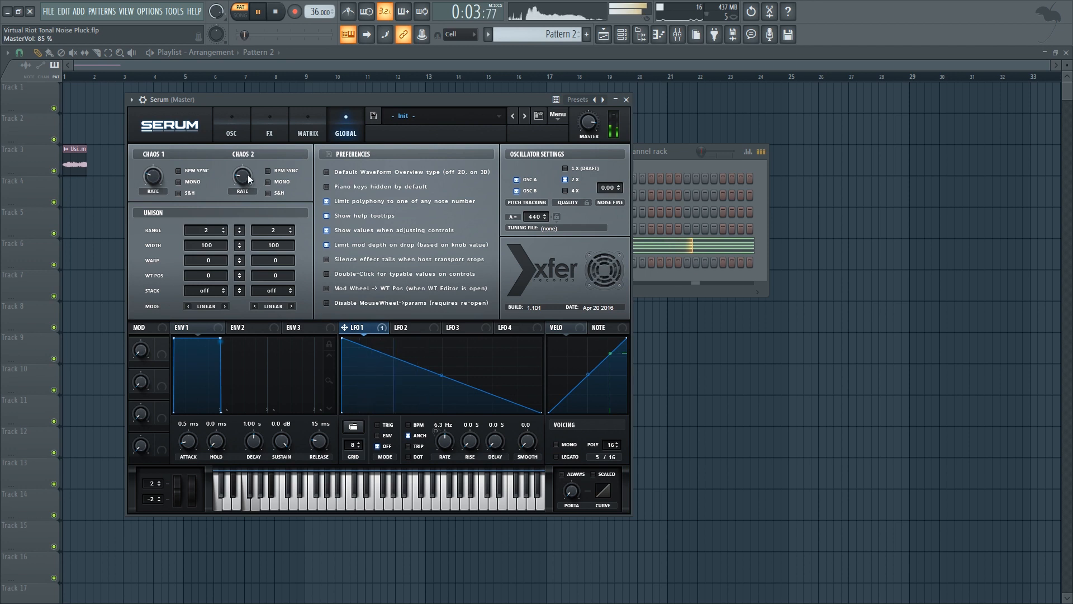
key(space)
- Set Macro 1 as the auxiliary source for the Chaos2 to Noise Phase modulation
click(240, 124)
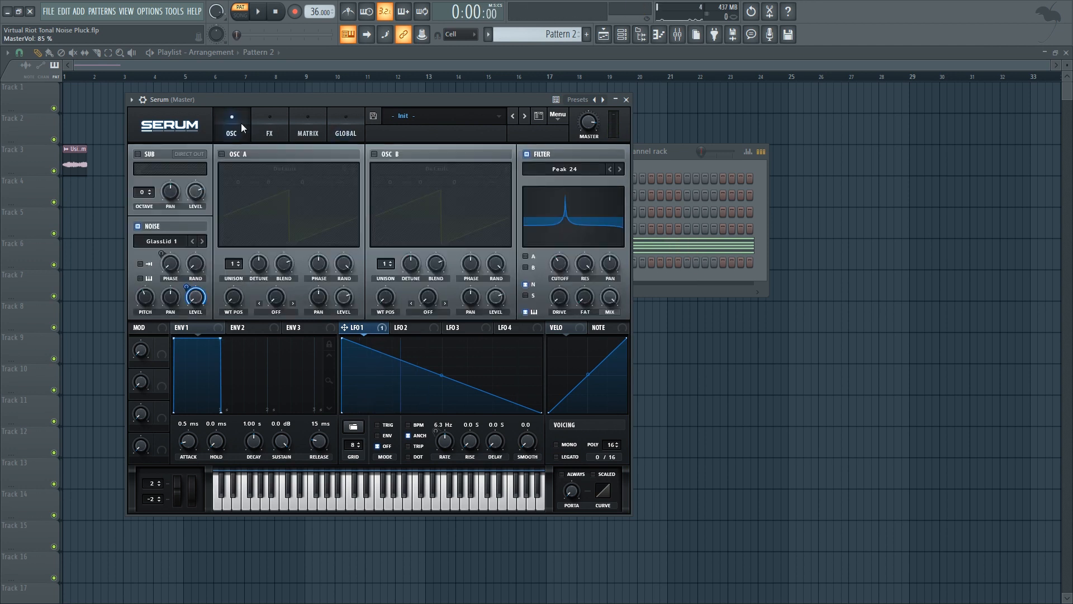
click(270, 129)
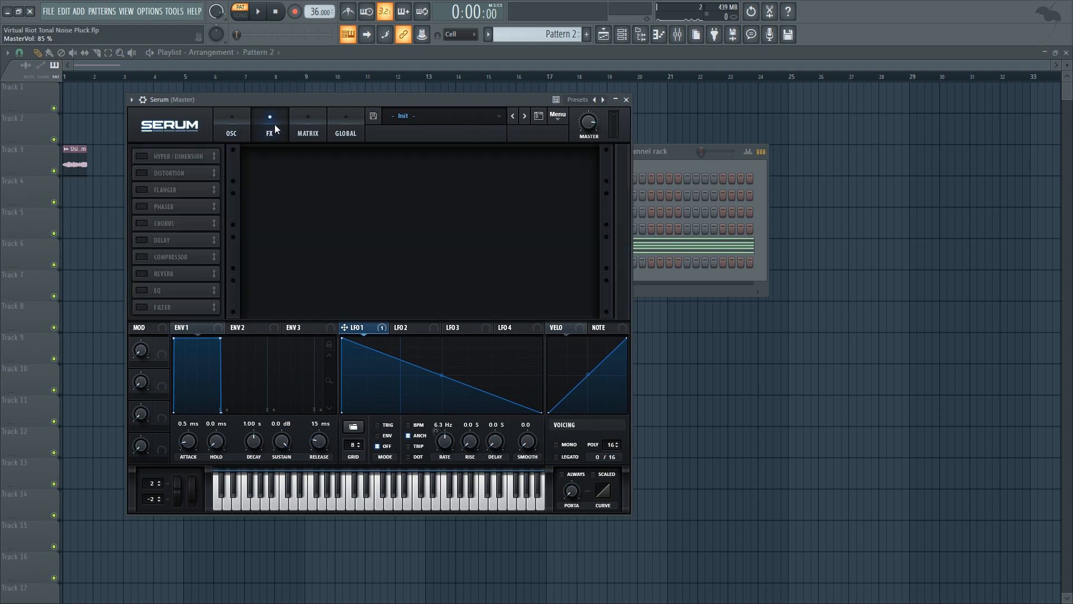
click(305, 126)
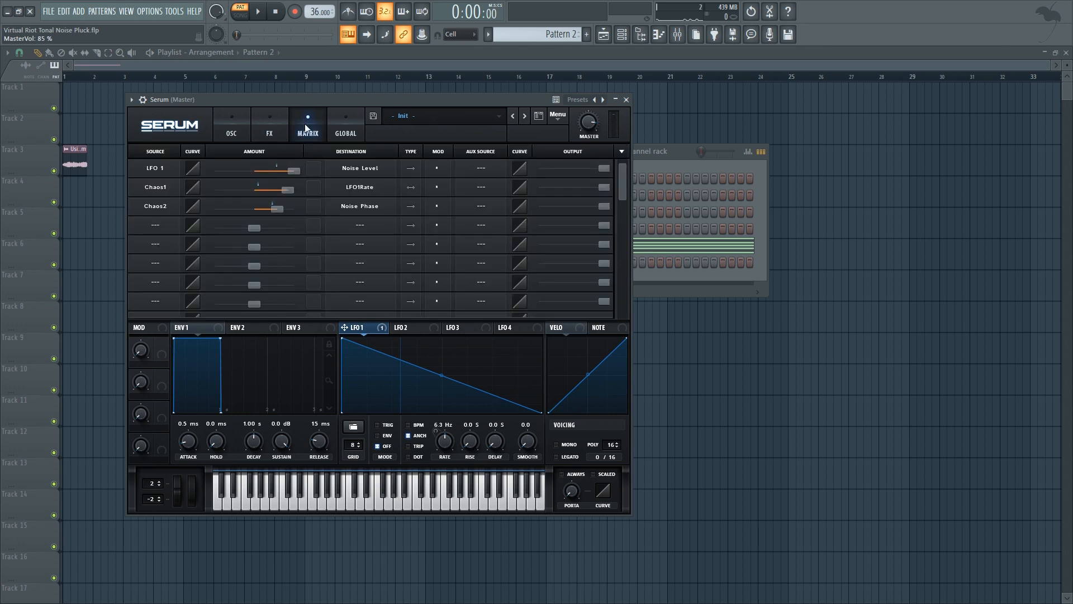
click(484, 207)
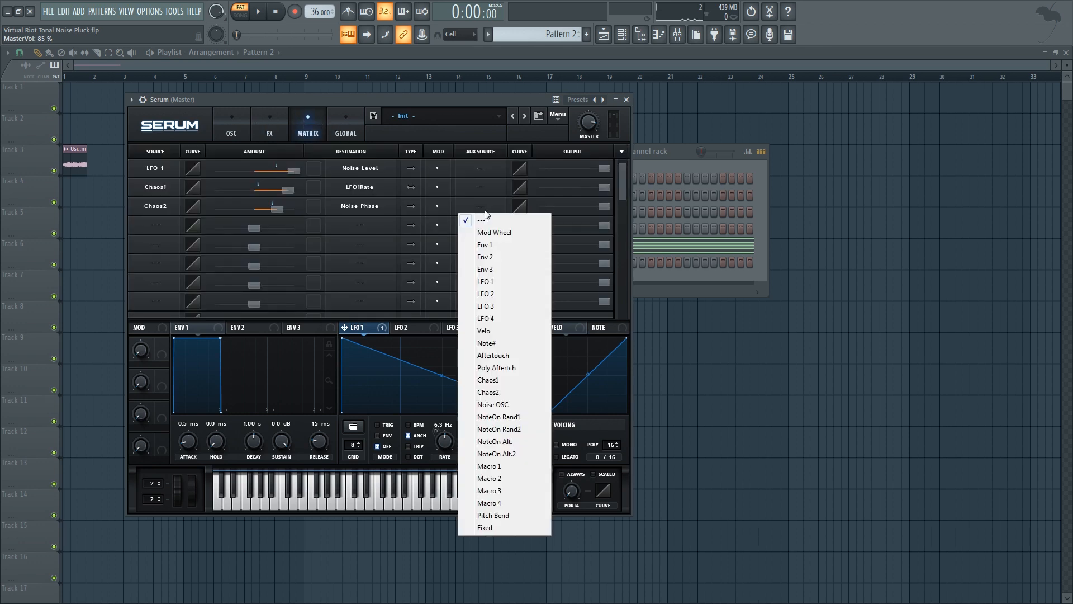
click(489, 466)
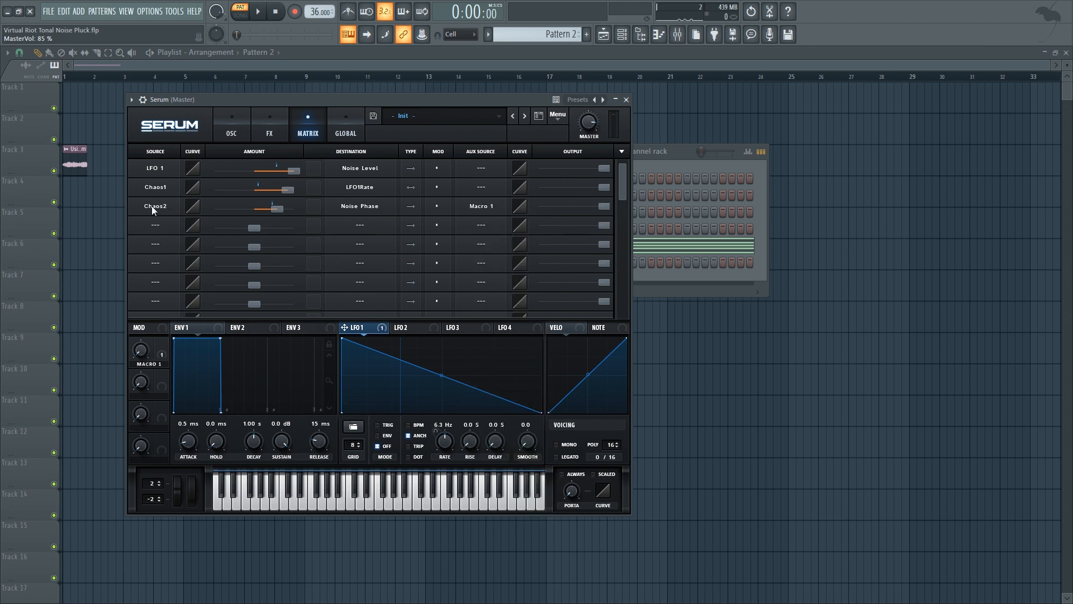
- Raise Macro 1 to 97% and audition the pattern with the noise phase modulation
click(238, 133)
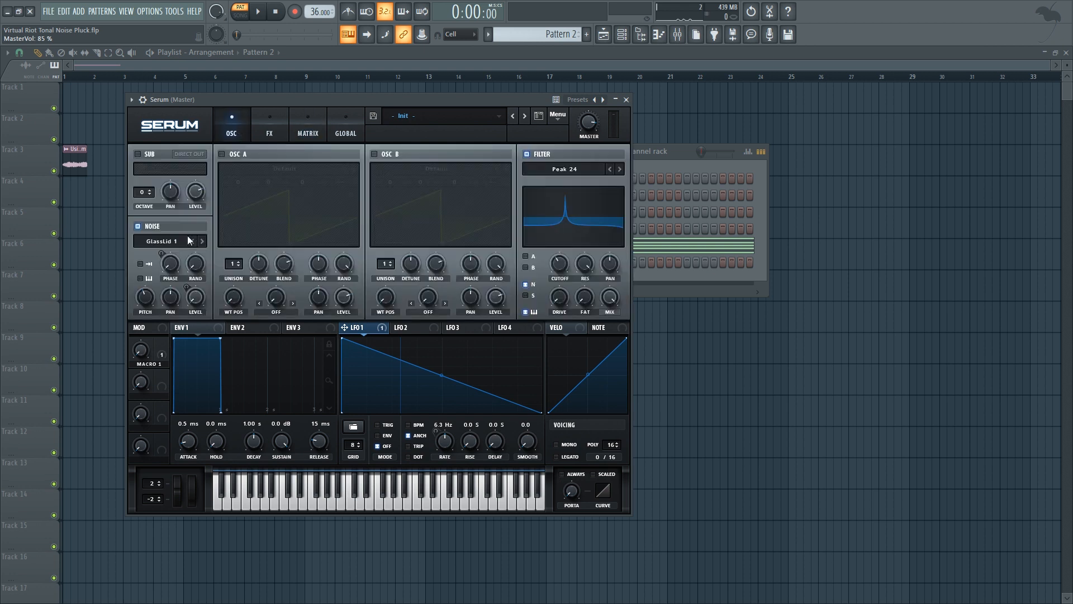
click(308, 127)
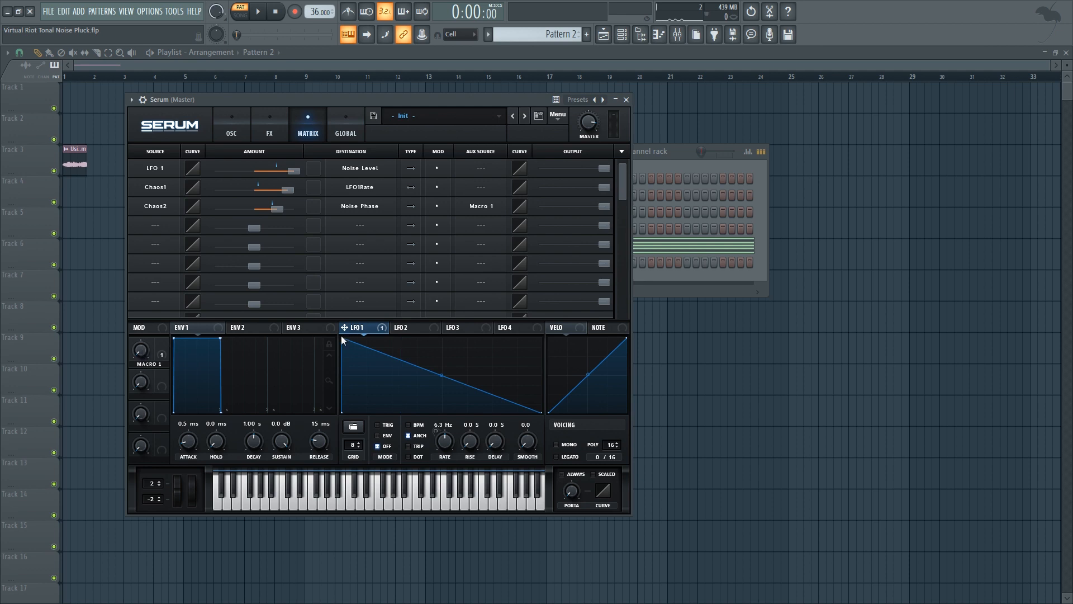
key(space)
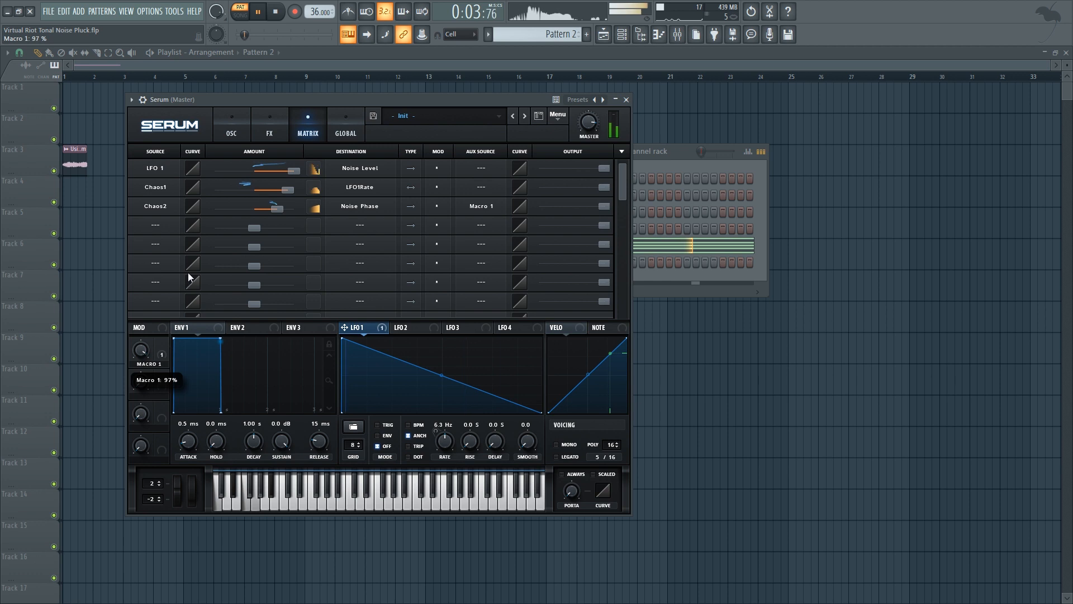
key(space)
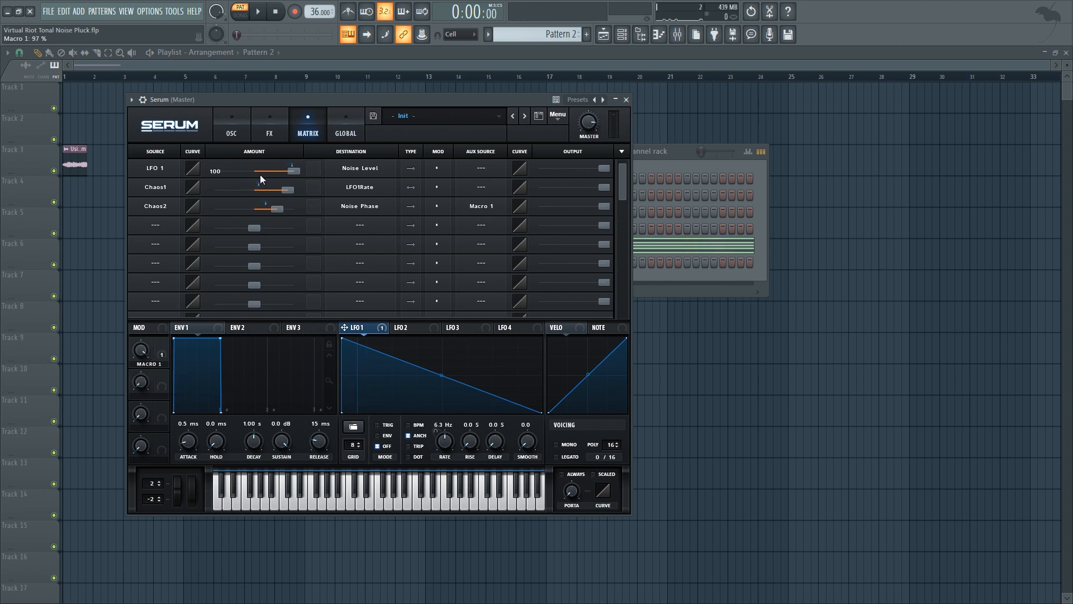
- Enable the Hyper/Dimension, Phaser, Chorus, Delay, Reverb and EQ effects
click(262, 126)
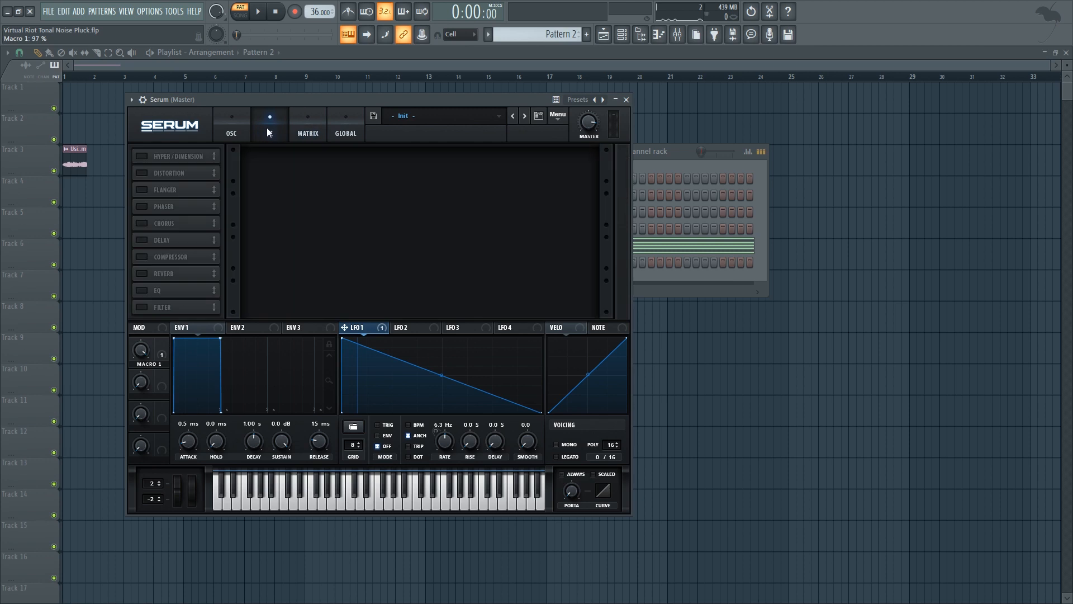
click(142, 157)
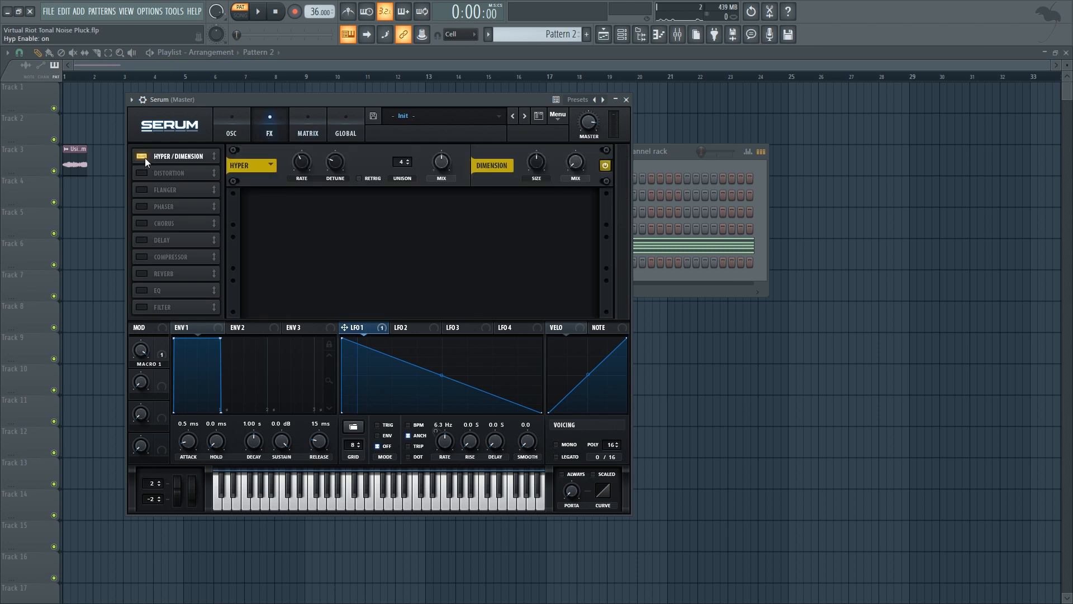
click(140, 208)
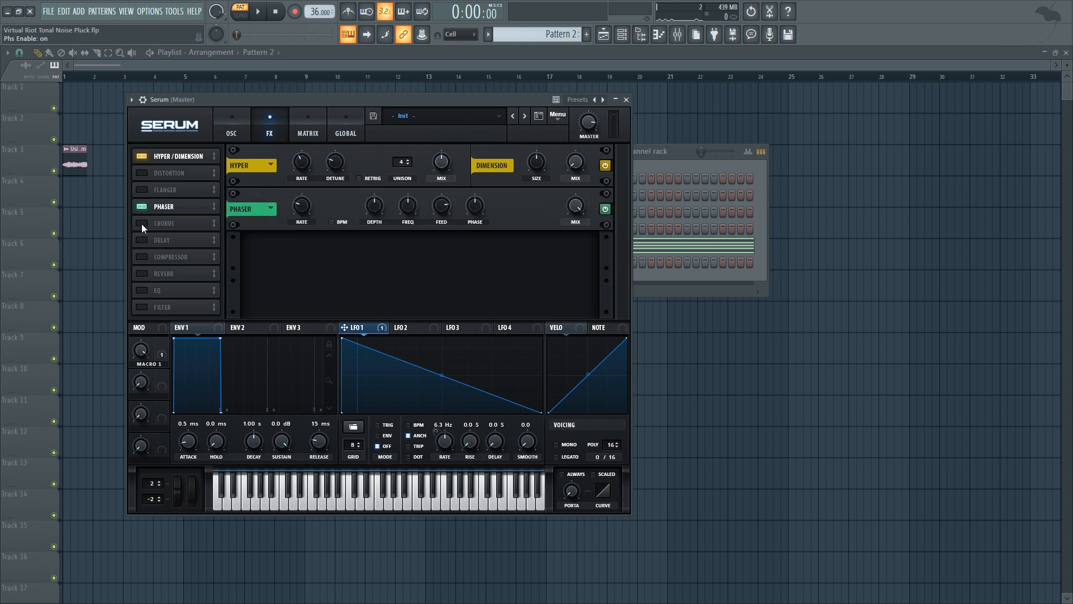
click(142, 223)
click(143, 239)
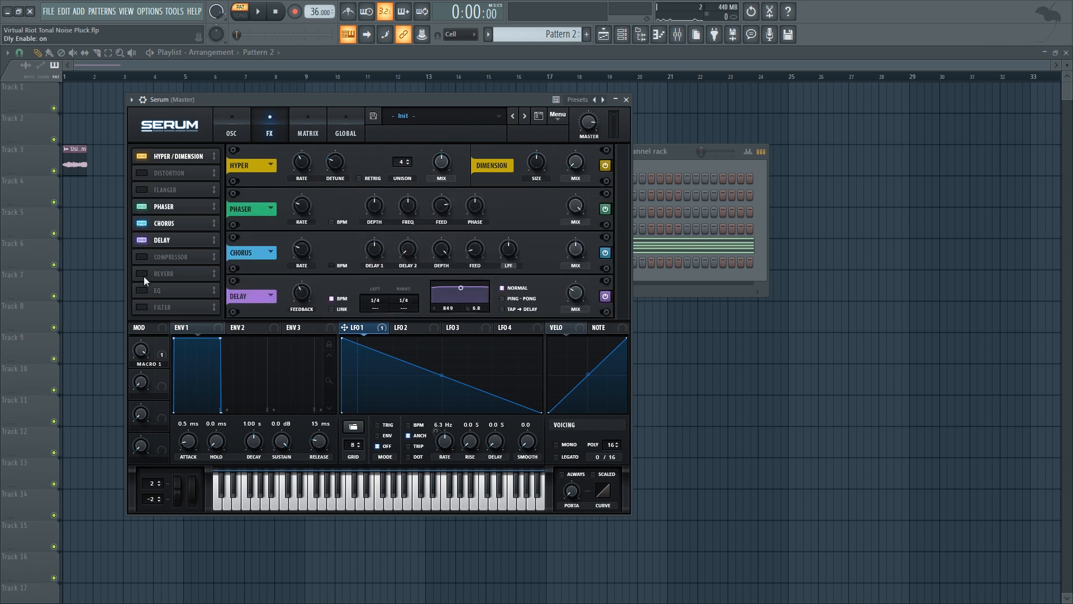
click(143, 276)
click(143, 291)
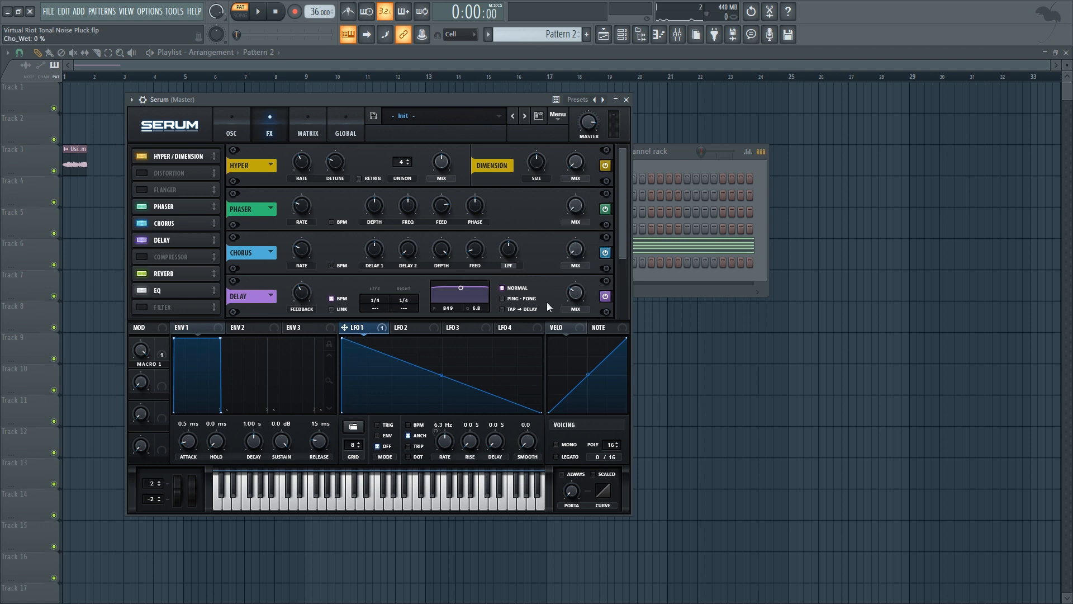
- Assign Macro 2 to the chorus, phaser and hyper mix amounts, using 47 for chorus and 46 for hyper
drag(162, 378, 560, 263)
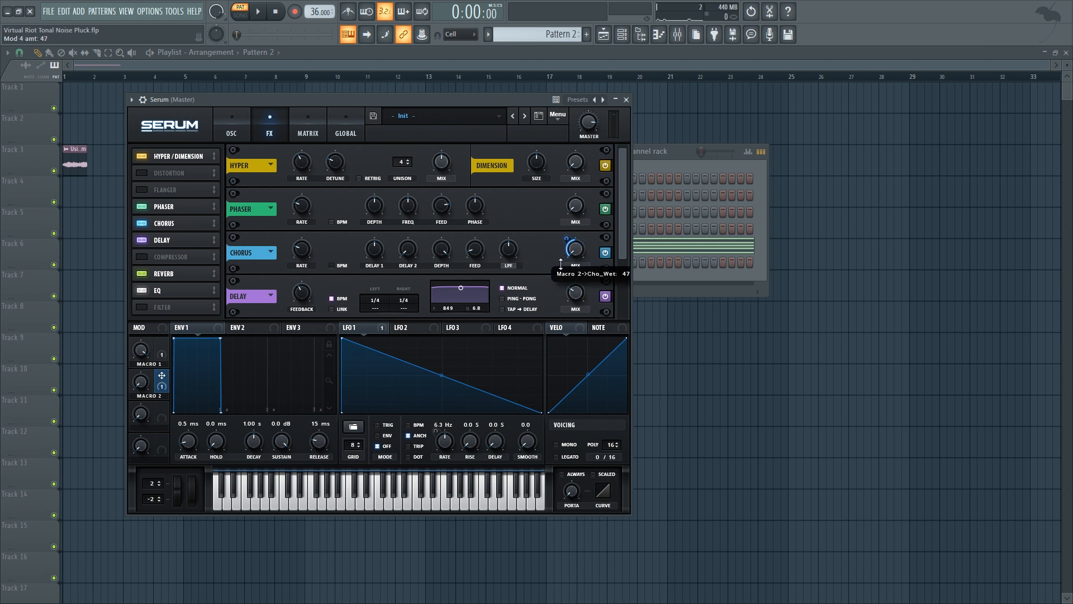
drag(162, 384, 564, 233)
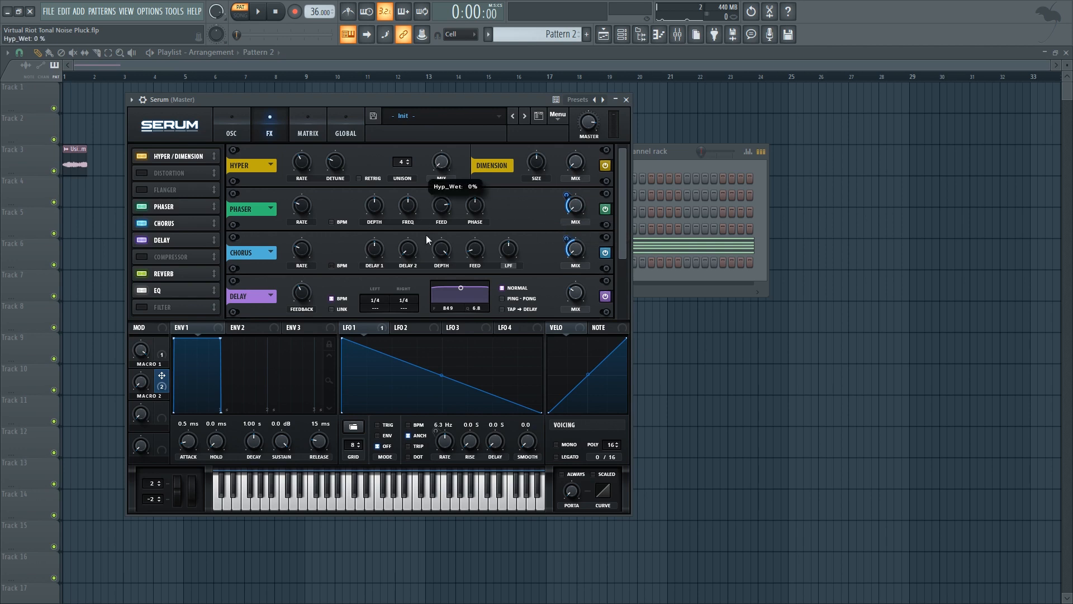
drag(182, 361, 436, 190)
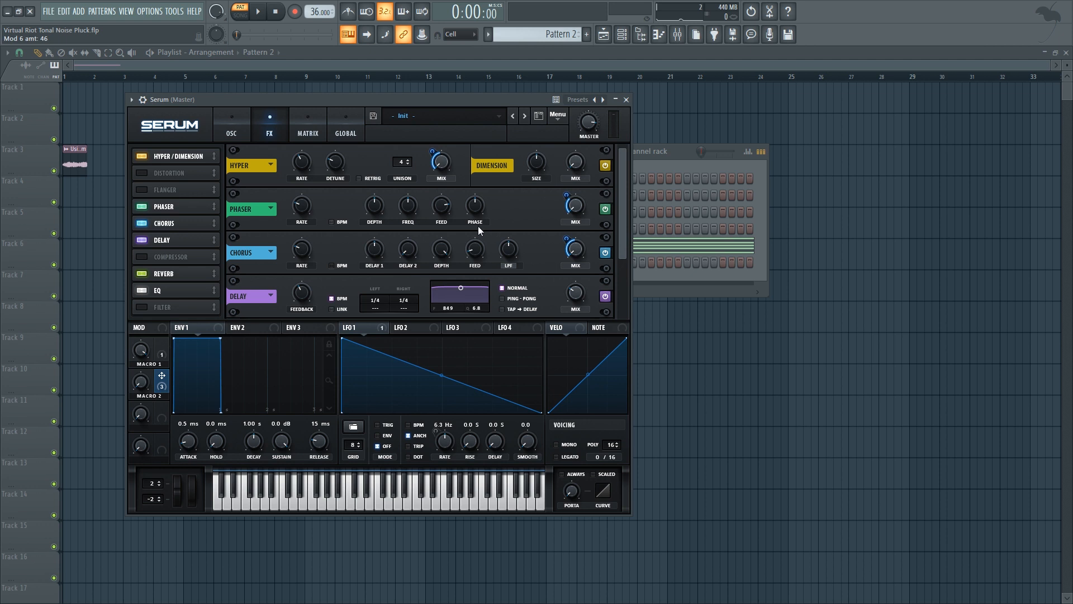
- Set the phaser depth to 28% and the Macro 2 amount on the phaser mix to 25
drag(377, 204, 375, 231)
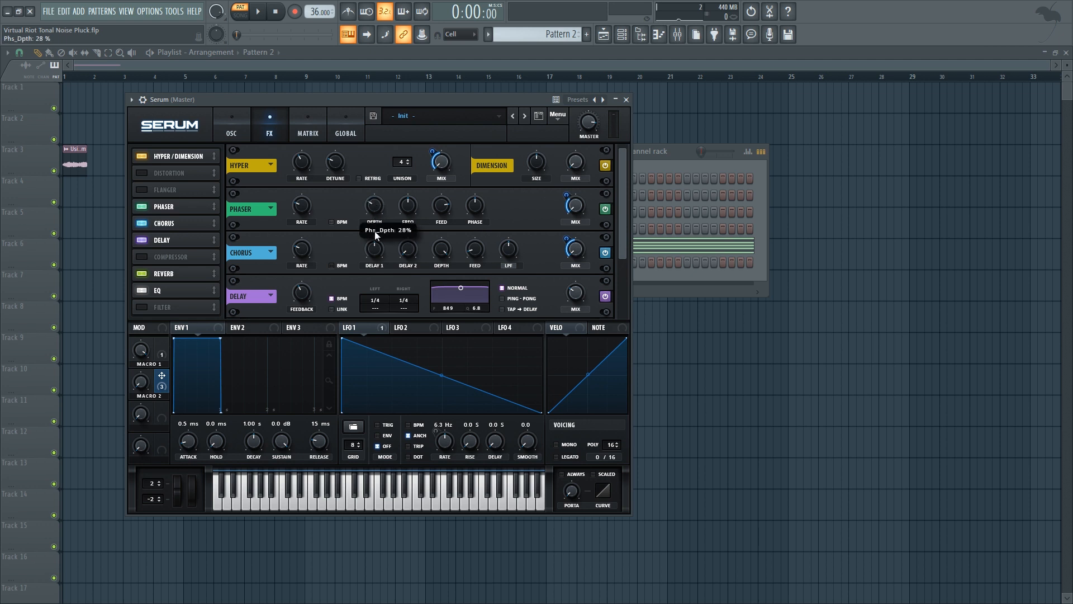
drag(569, 198, 569, 206)
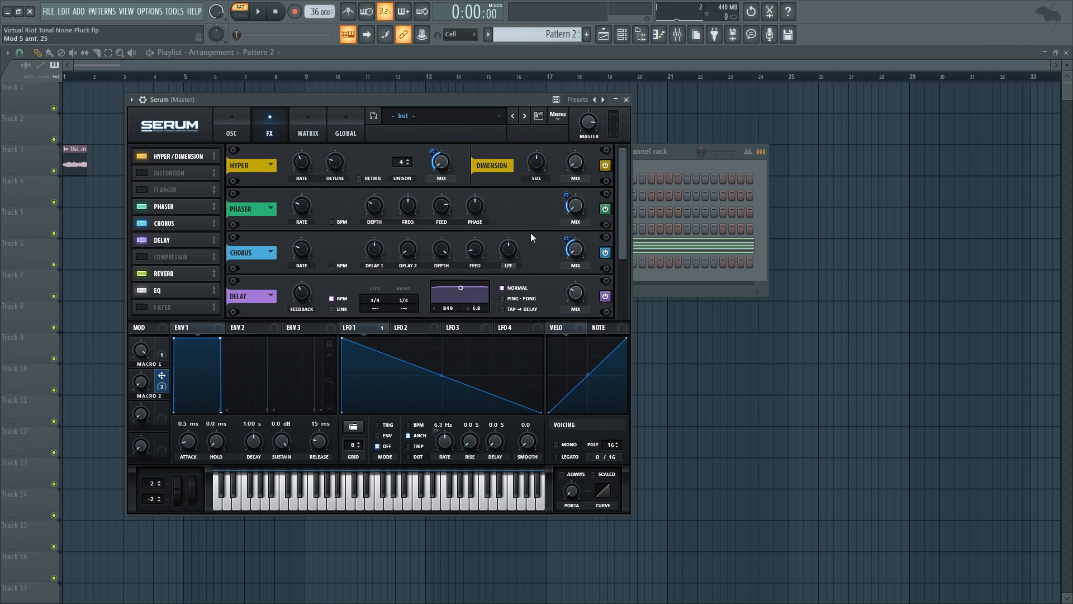
- Raise the chorus low-pass filter and second delay, and audition the pattern with Macro 2 at 100%
drag(514, 251, 555, 190)
drag(407, 250, 458, 202)
mouse_move(305, 255)
key(space)
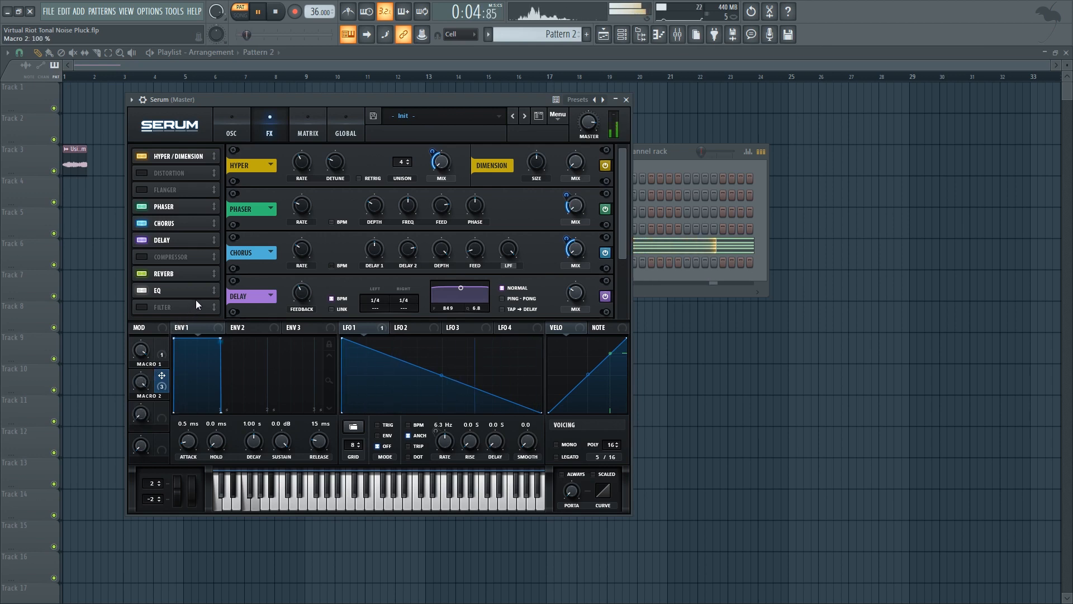
key(space)
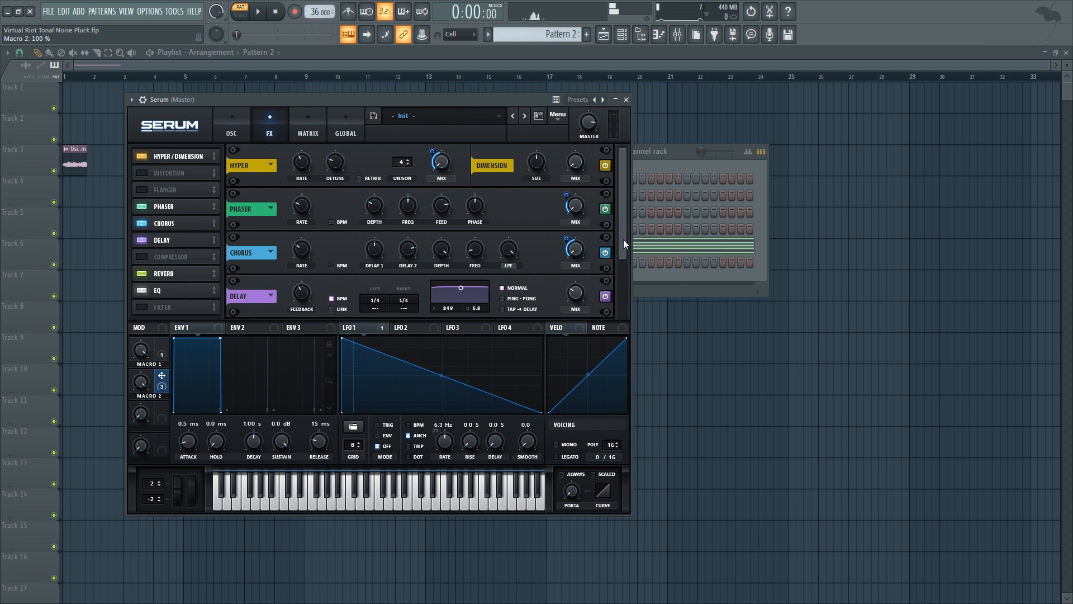
- Set the delay filter to frequency 701 and bandwidth 0.8, adjusting the delay mix while auditioning the pattern
drag(623, 239, 623, 267)
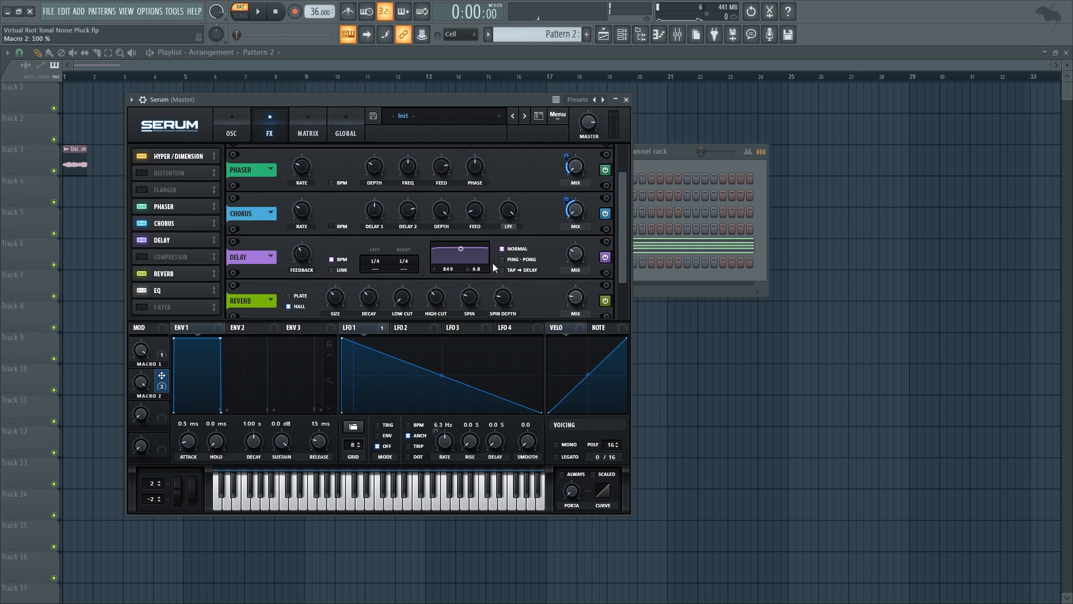
drag(456, 256, 460, 249)
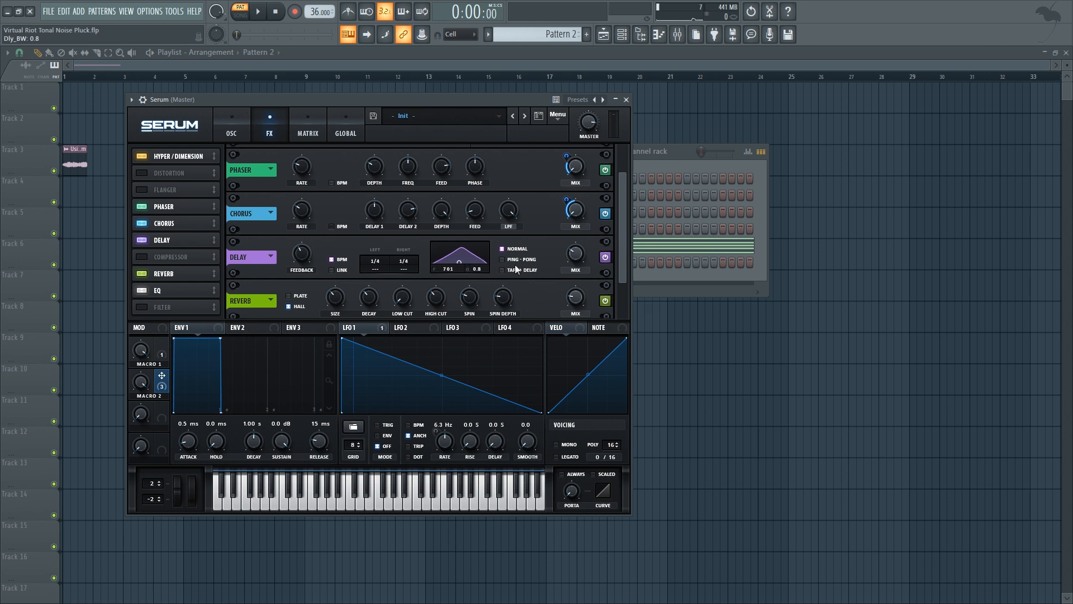
key(space)
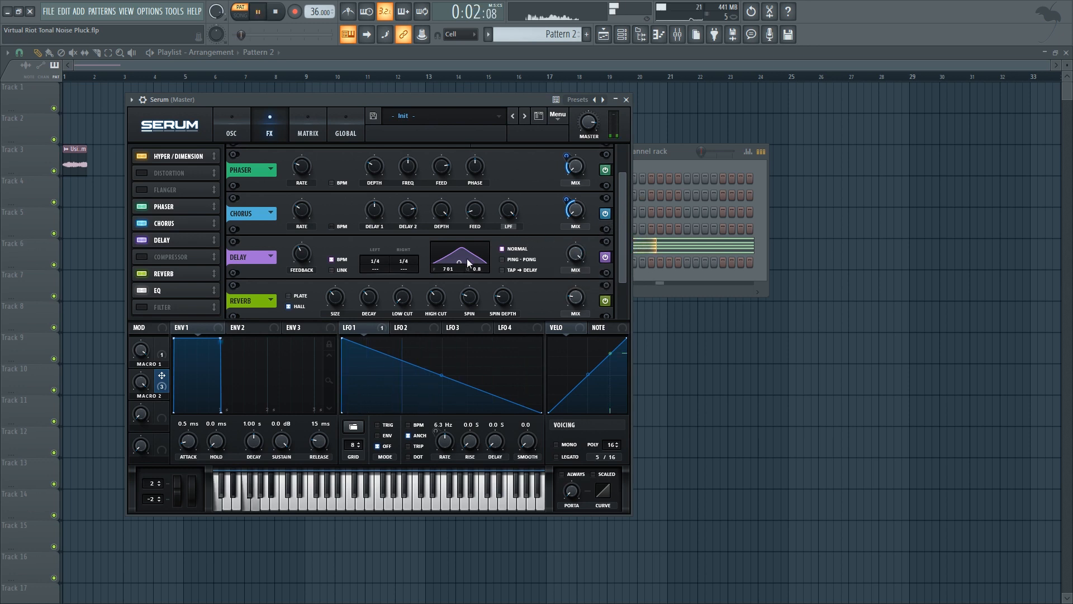
key(space)
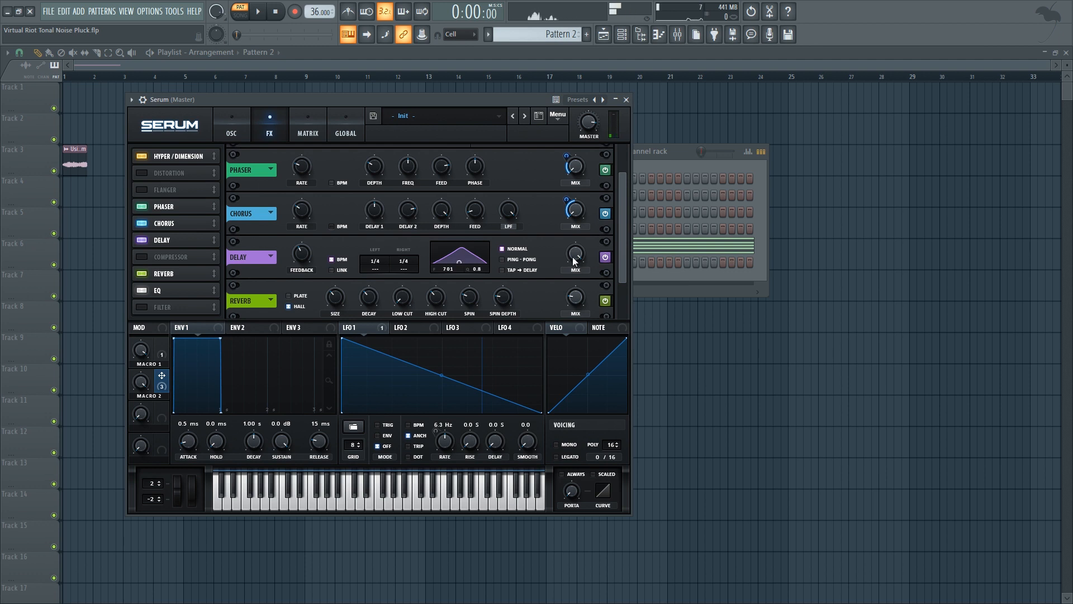
drag(553, 319, 552, 320)
- Increase the reverb size and bring the reverb mix up to 55% while auditioning the pattern
drag(622, 257, 617, 286)
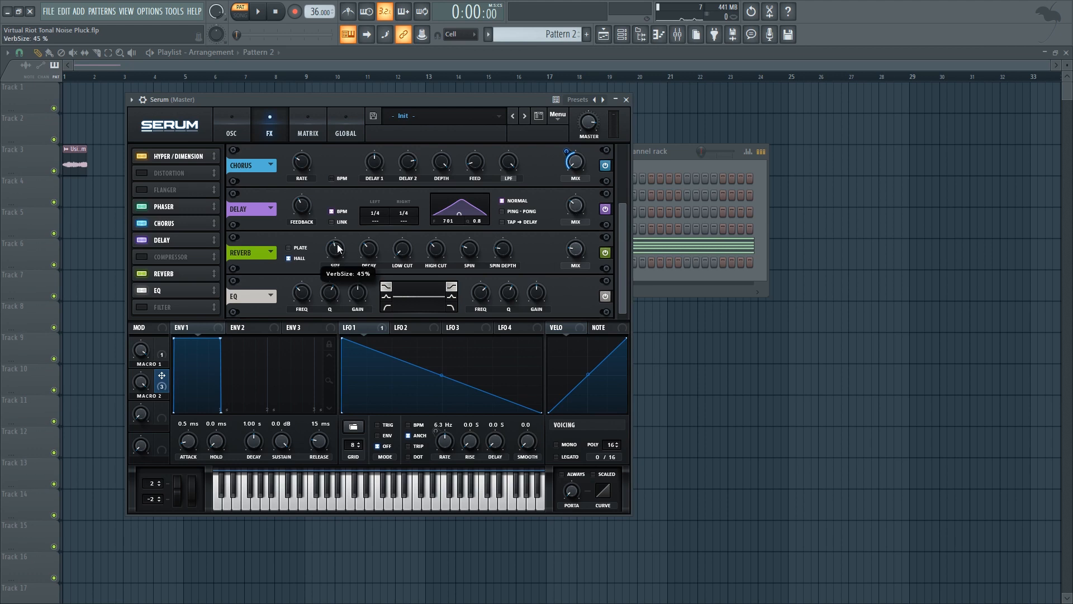
scroll(373, 249, up, 2)
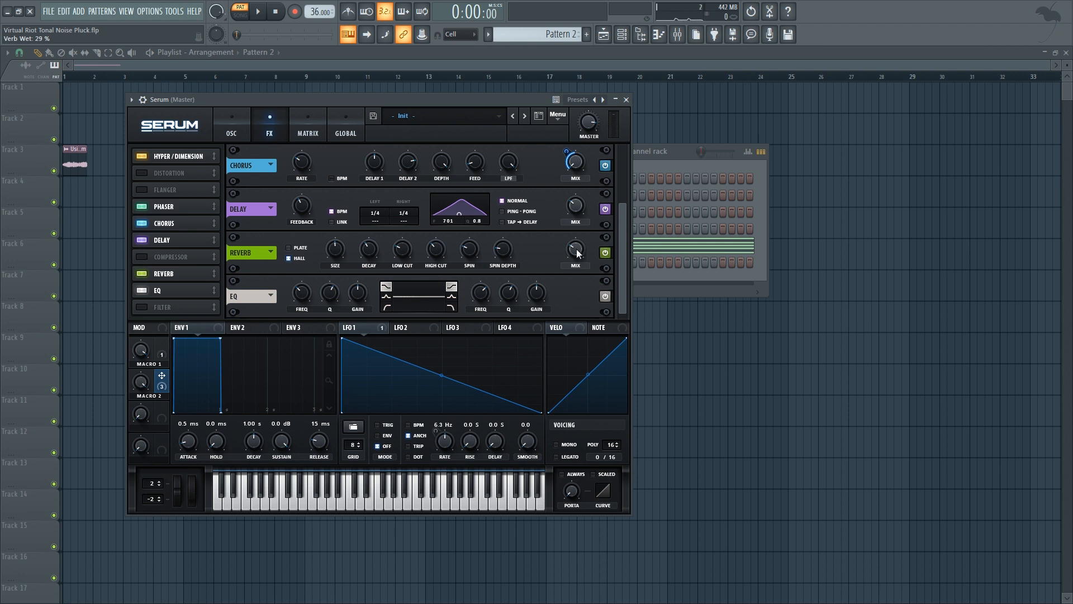
scroll(576, 251, up, 2)
key(space)
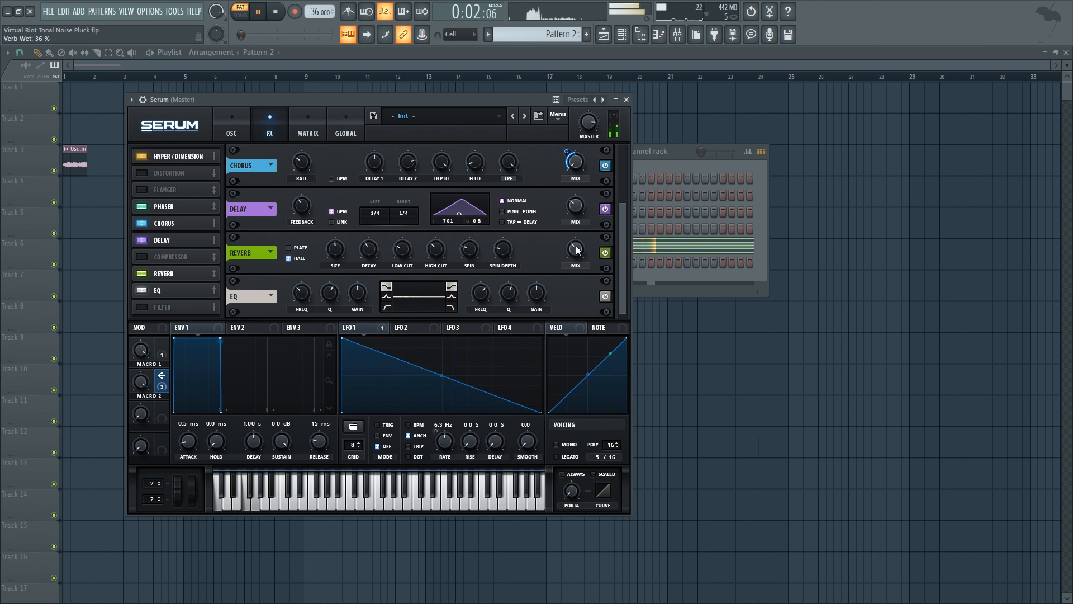
drag(575, 251, 582, 238)
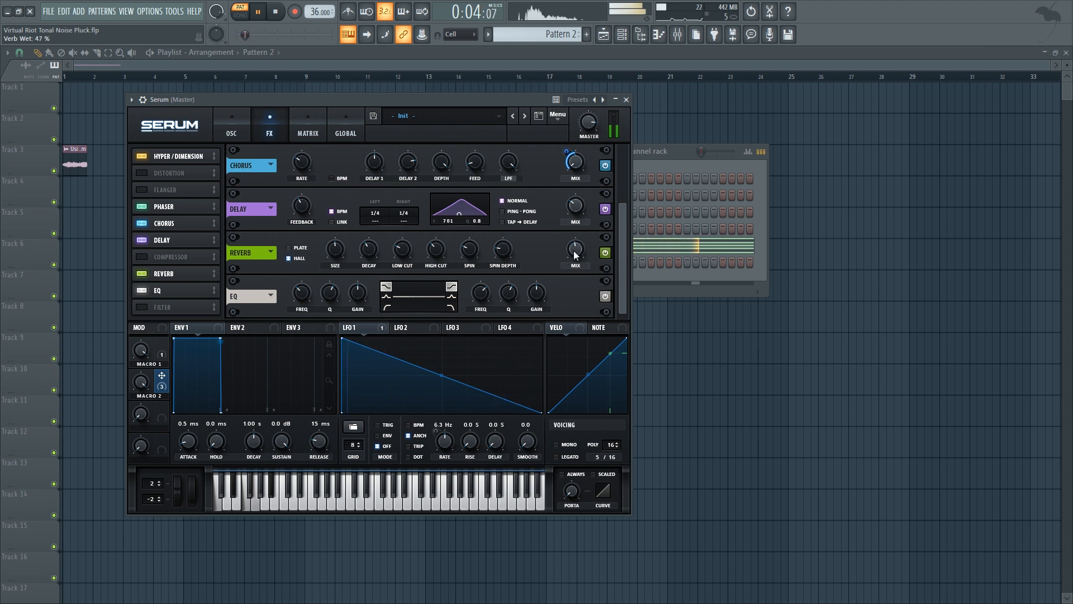
scroll(578, 251, up, 2)
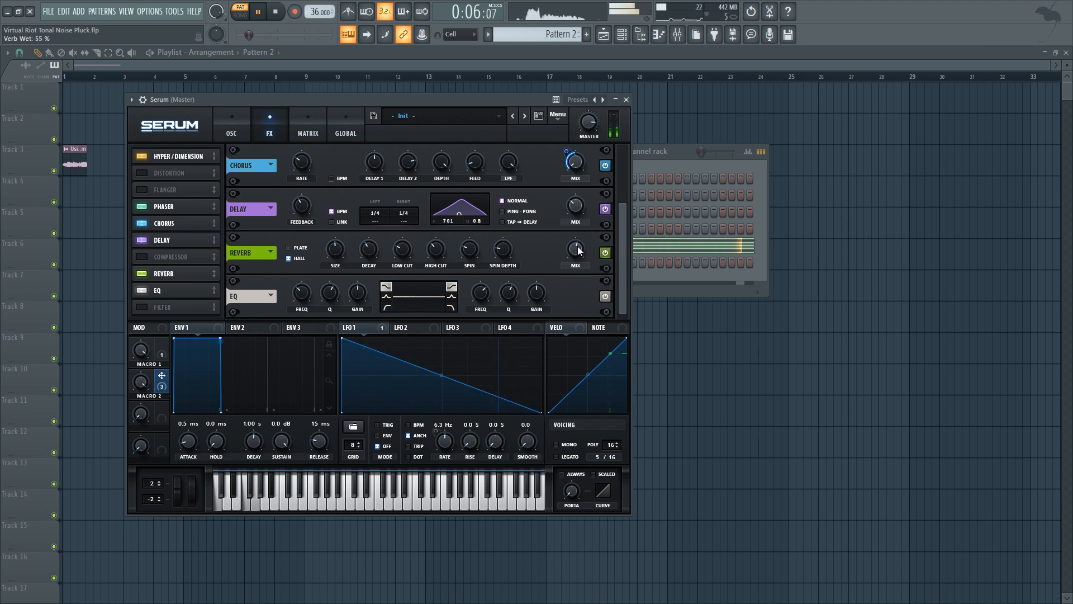
key(space)
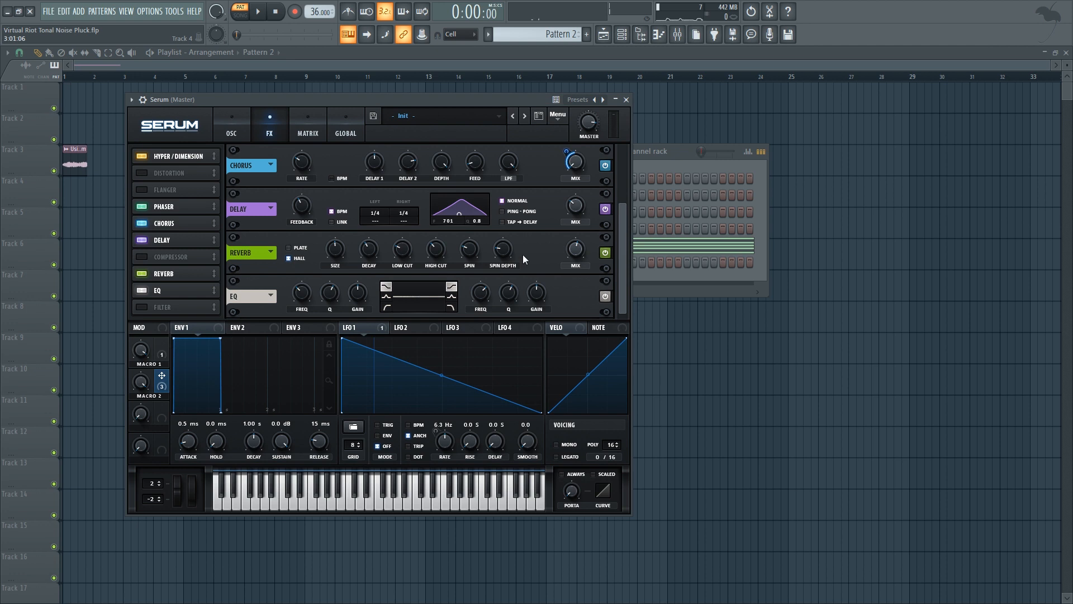
- Set the EQ's low-shelf gain to -24.0 dB, lower its frequency slightly, and audition the pattern
drag(574, 251, 576, 254)
drag(358, 296, 339, 339)
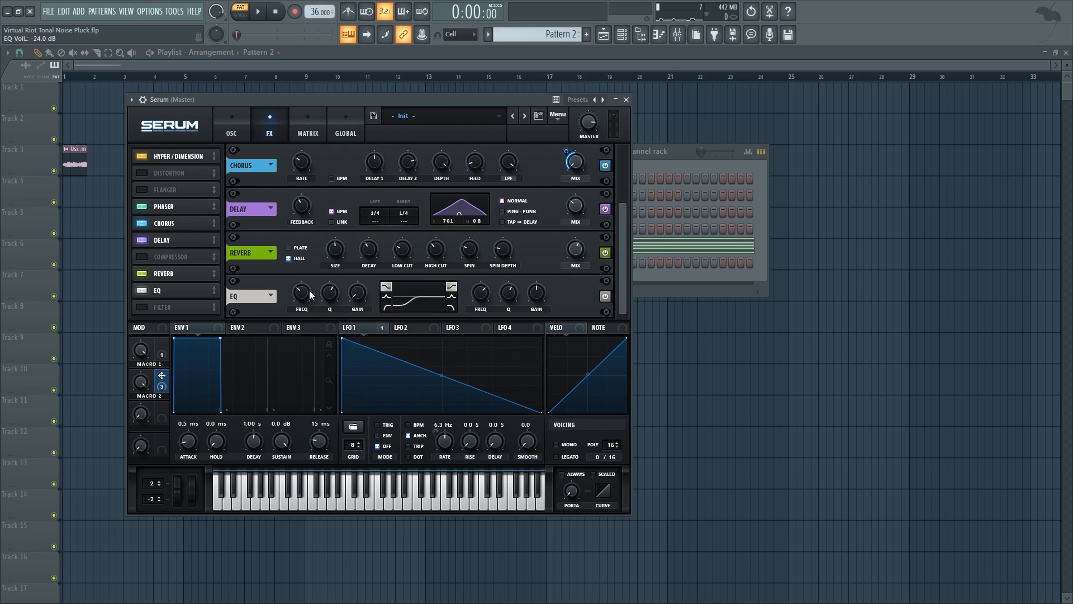
drag(302, 297, 300, 307)
key(space)
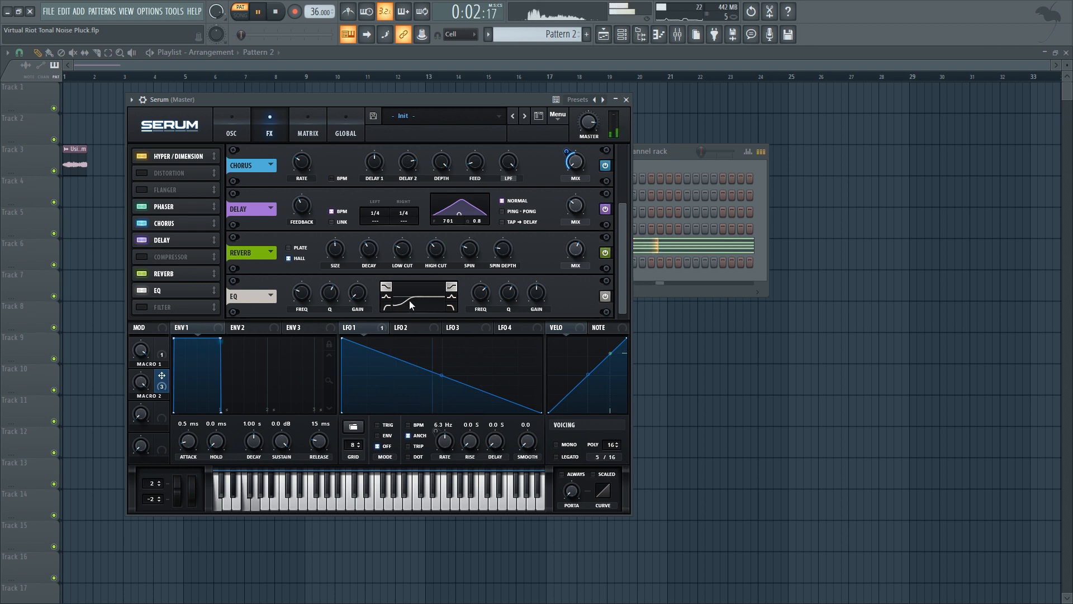
key(space)
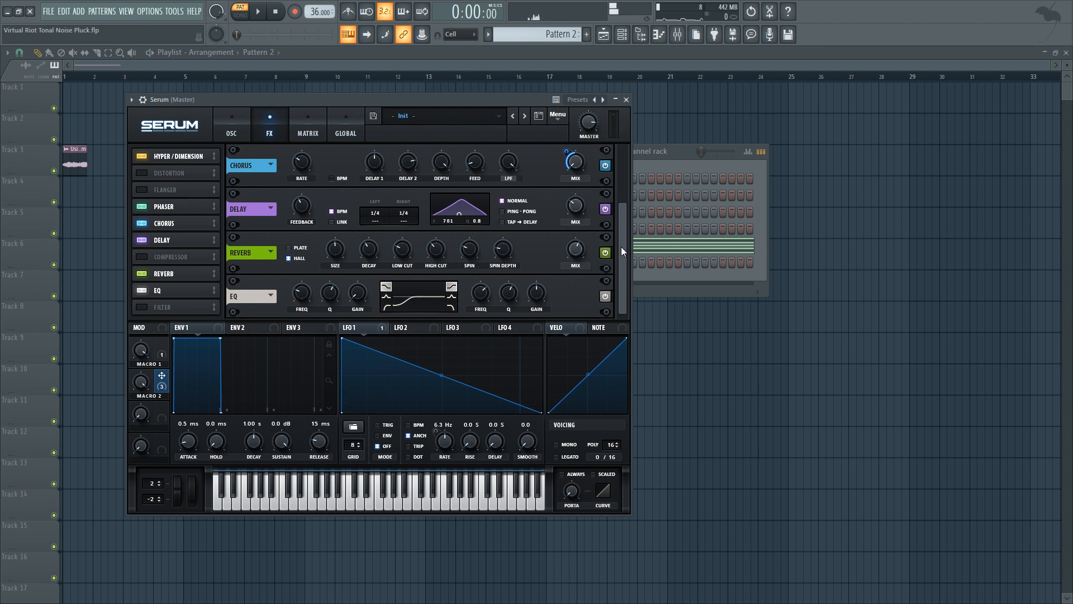
- Enable the compressor ahead of the delay in multiband mode and set its gain to 1.1 dB while auditioning
click(141, 257)
drag(167, 259, 173, 237)
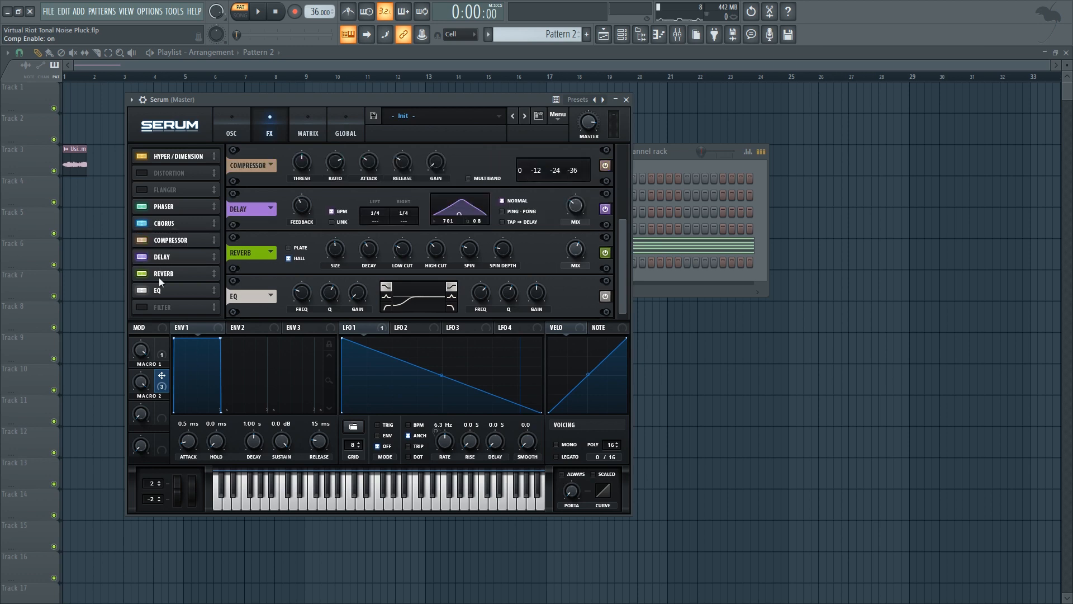
click(469, 178)
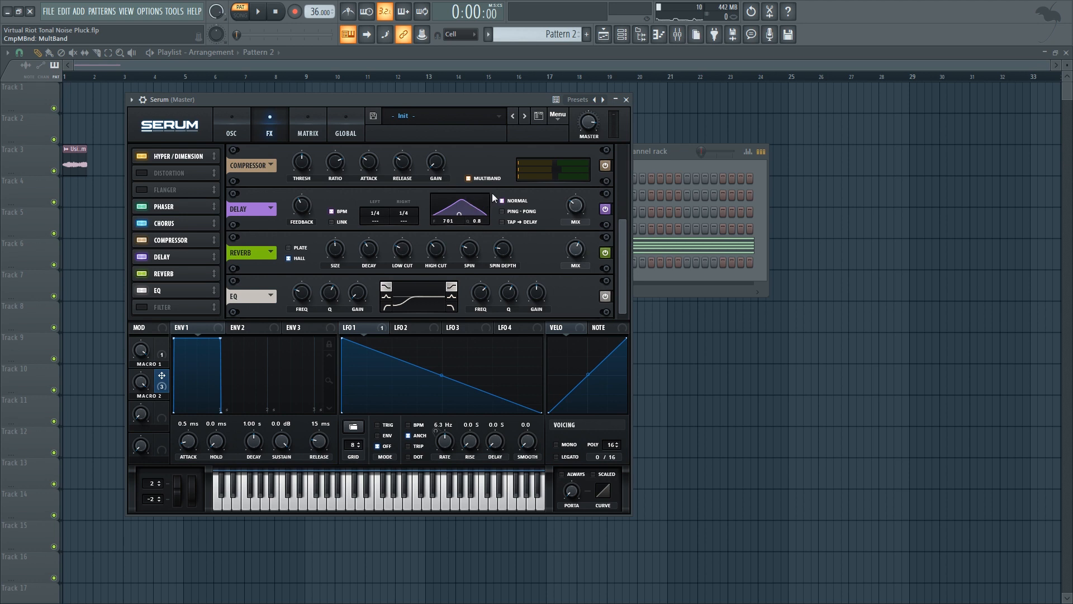
key(space)
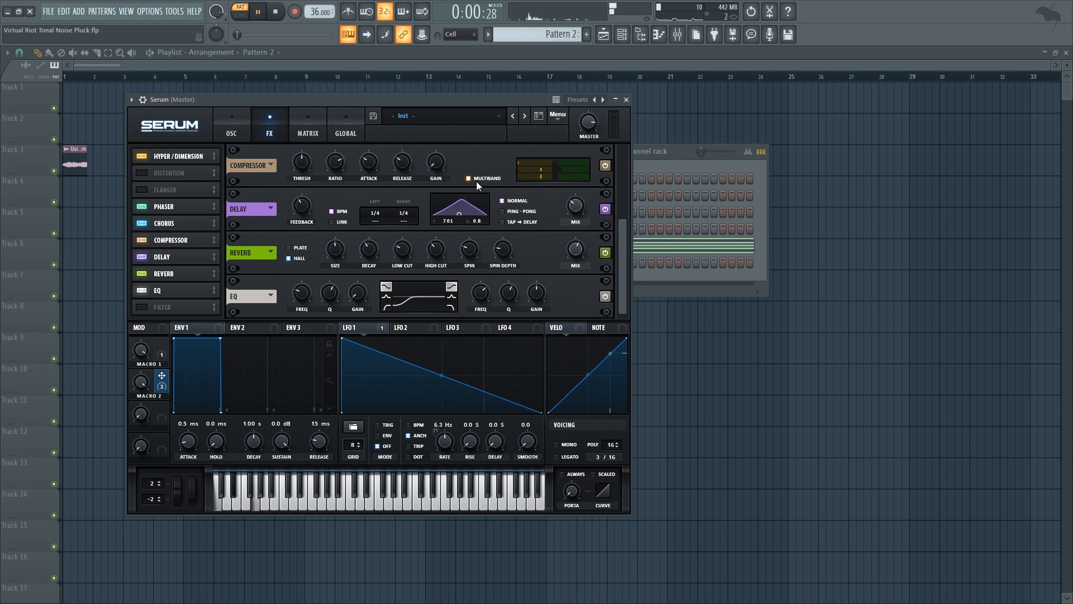
drag(436, 163, 439, 157)
key(space)
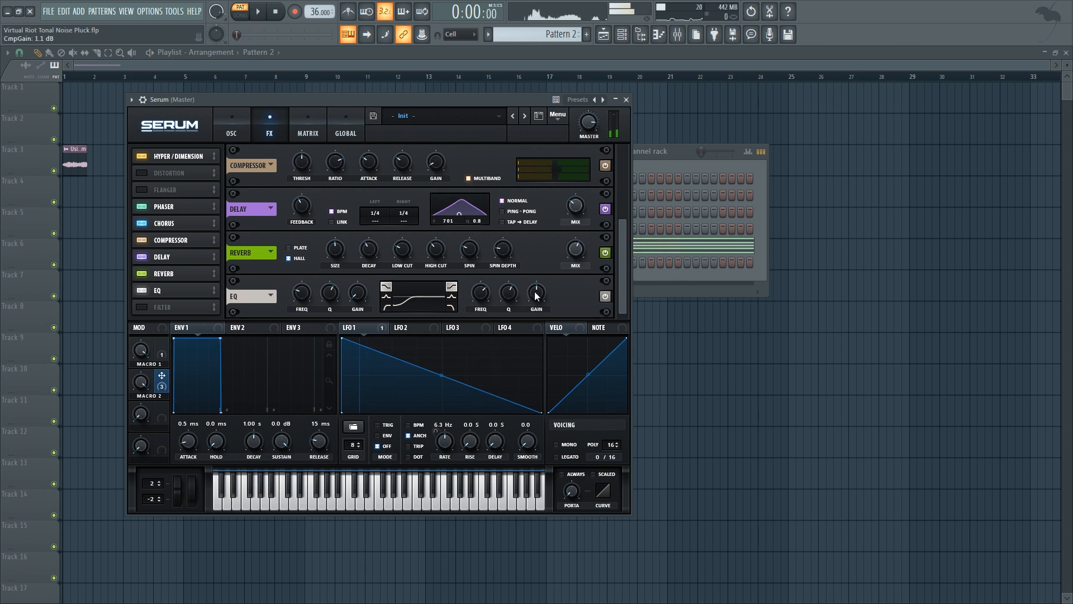
- Set the EQ's high-shelf gain to -13.7 dB and audition the pattern
drag(534, 304, 533, 312)
key(space)
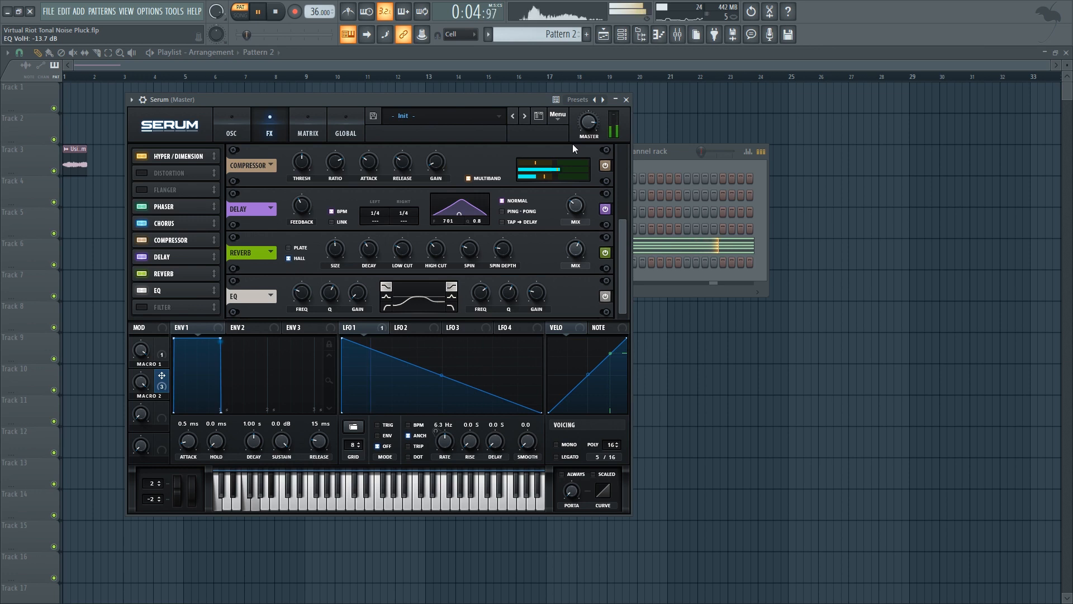
key(space)
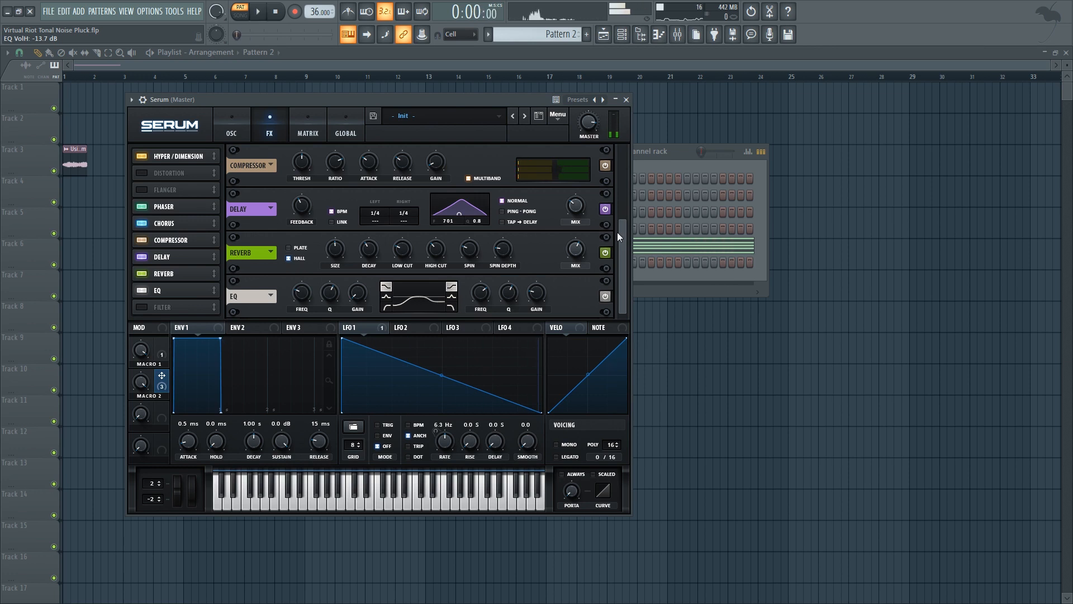
- Open Serum's piano roll in Pattern 2 and examine the full length of the sustained chord notes
click(230, 121)
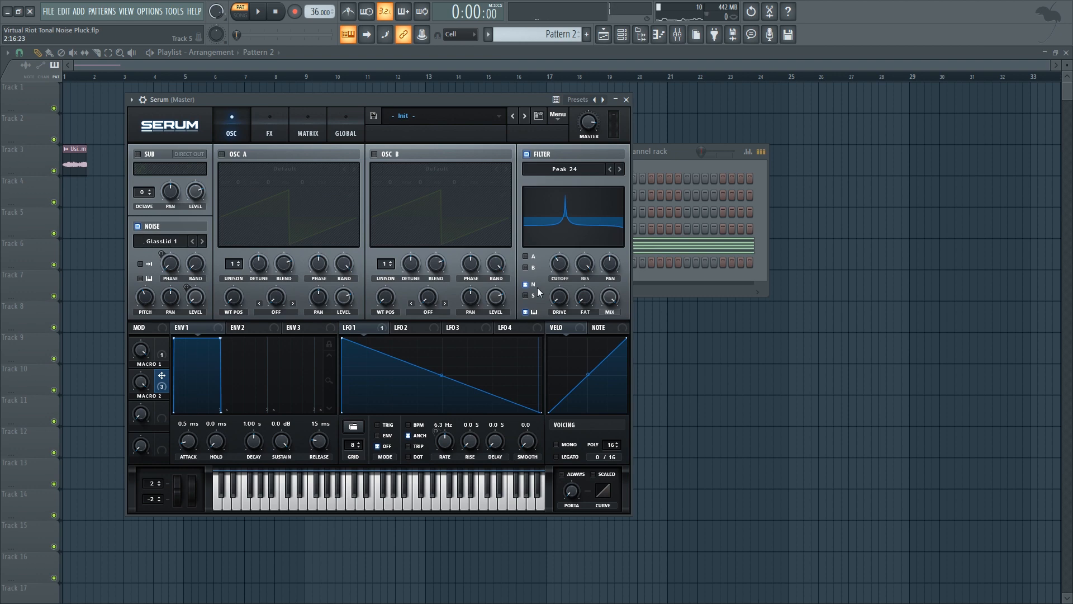
click(646, 251)
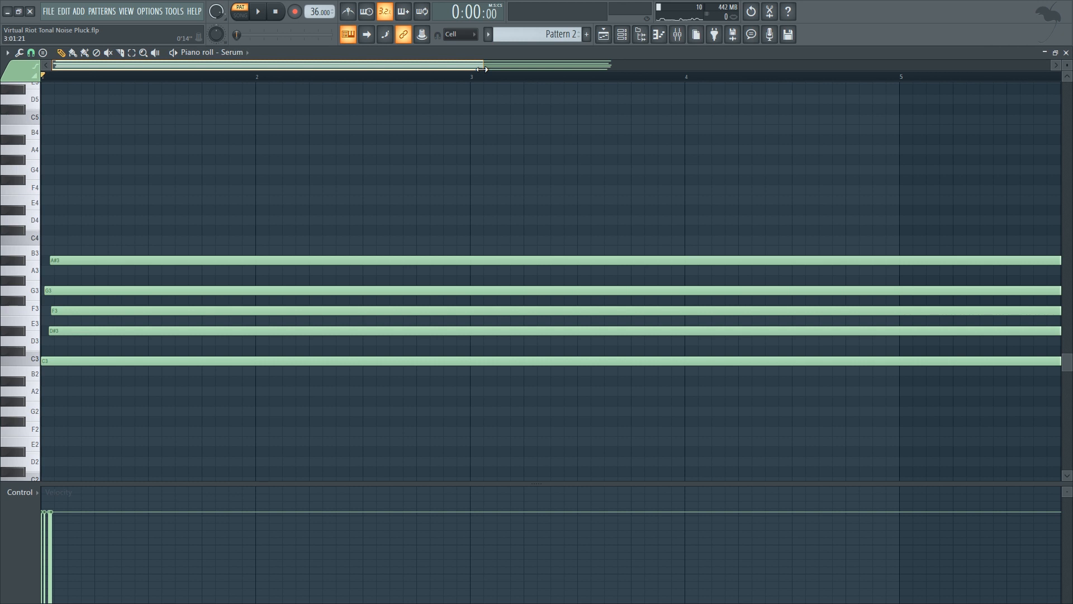
drag(482, 68, 669, 69)
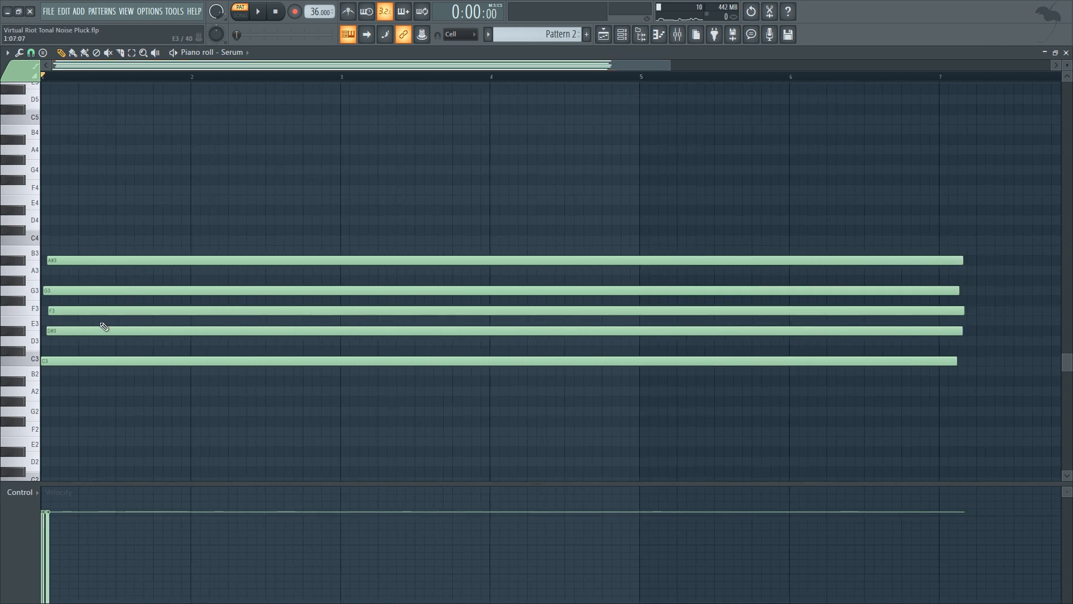
drag(660, 65, 152, 359)
drag(334, 66, 622, 106)
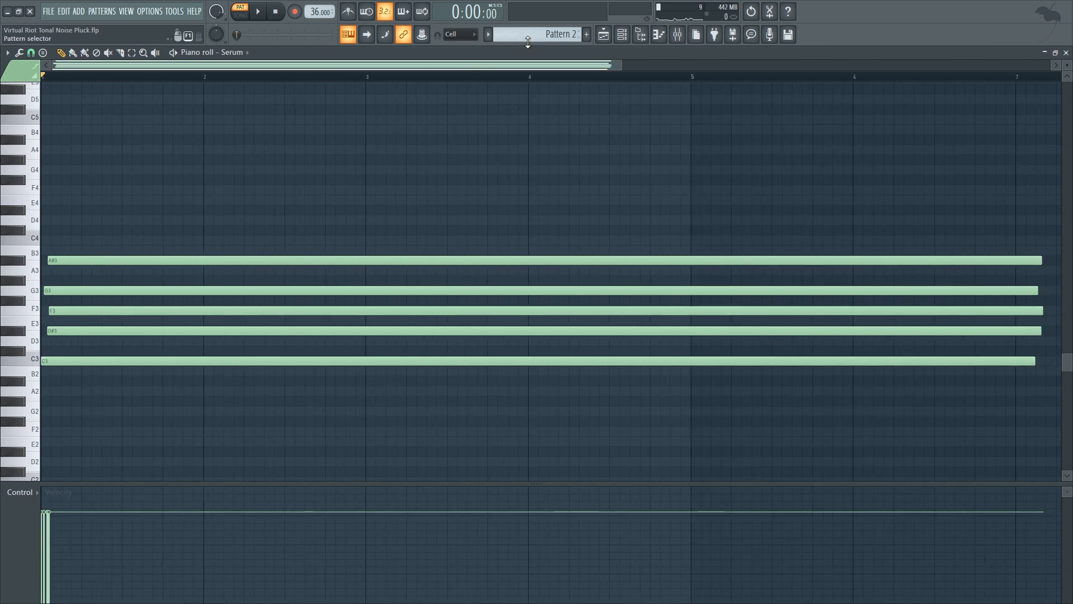
- Switch to Pattern 1 and audition its short melodic notes
scroll(537, 35, up, 1)
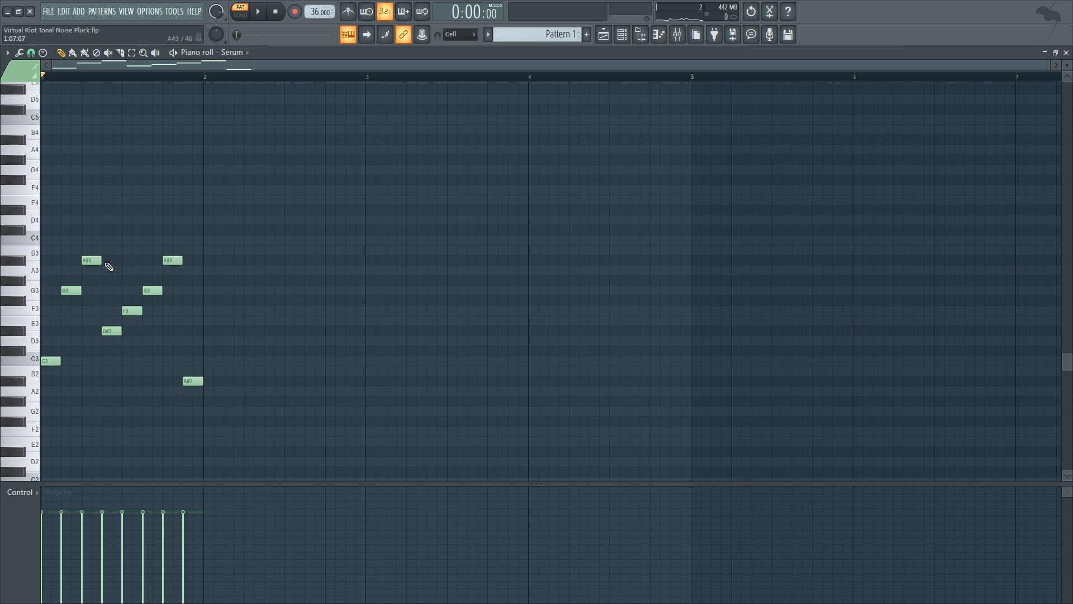
key(space)
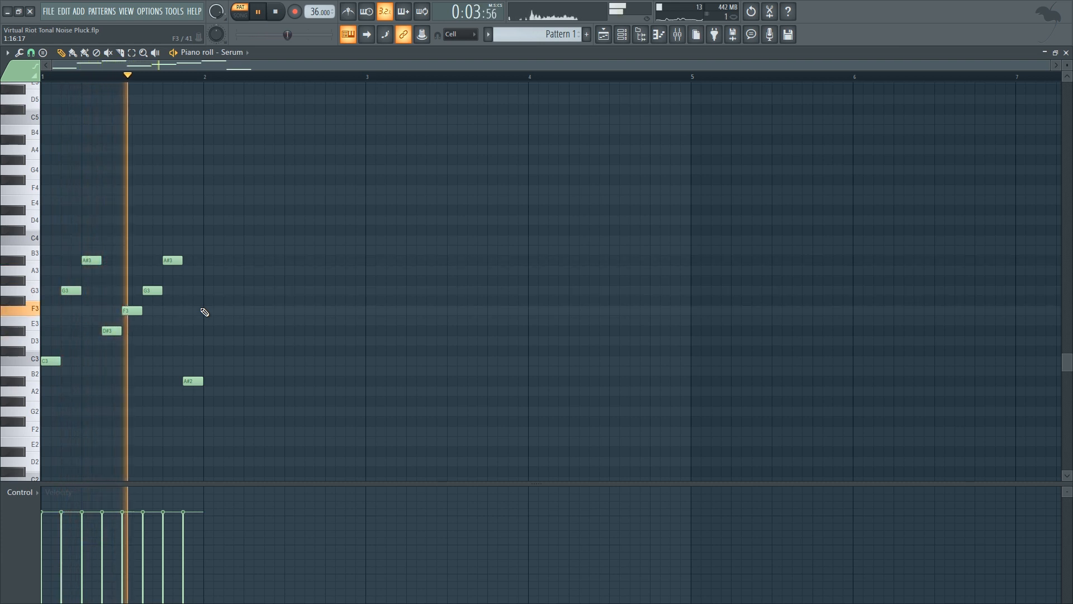
key(space)
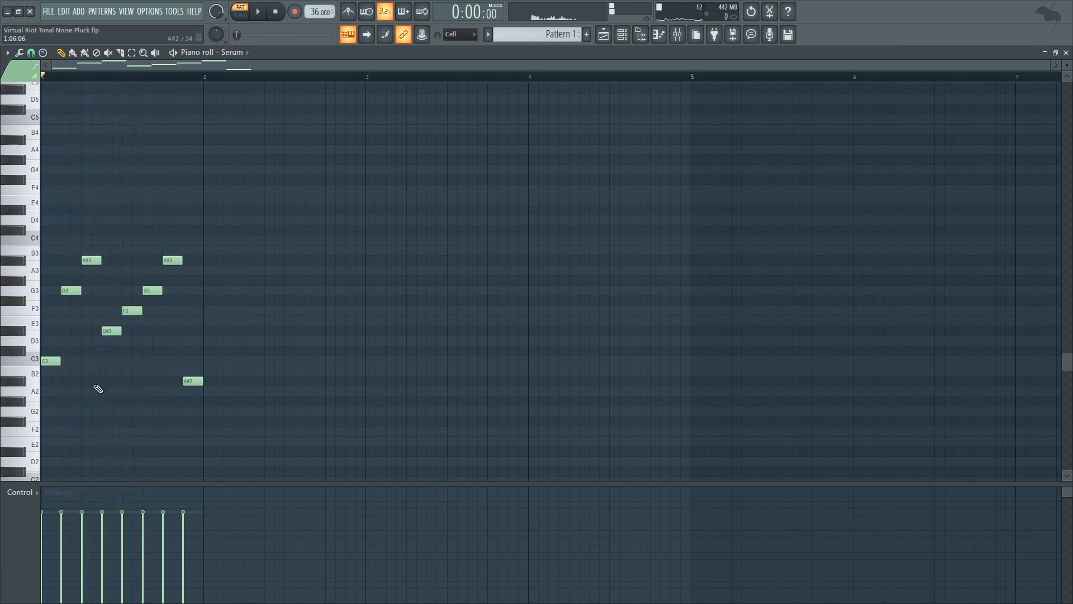
- Lengthen all Pattern 1 notes together to two bars each so they overlap, and audition the result
drag(56, 411, 202, 250)
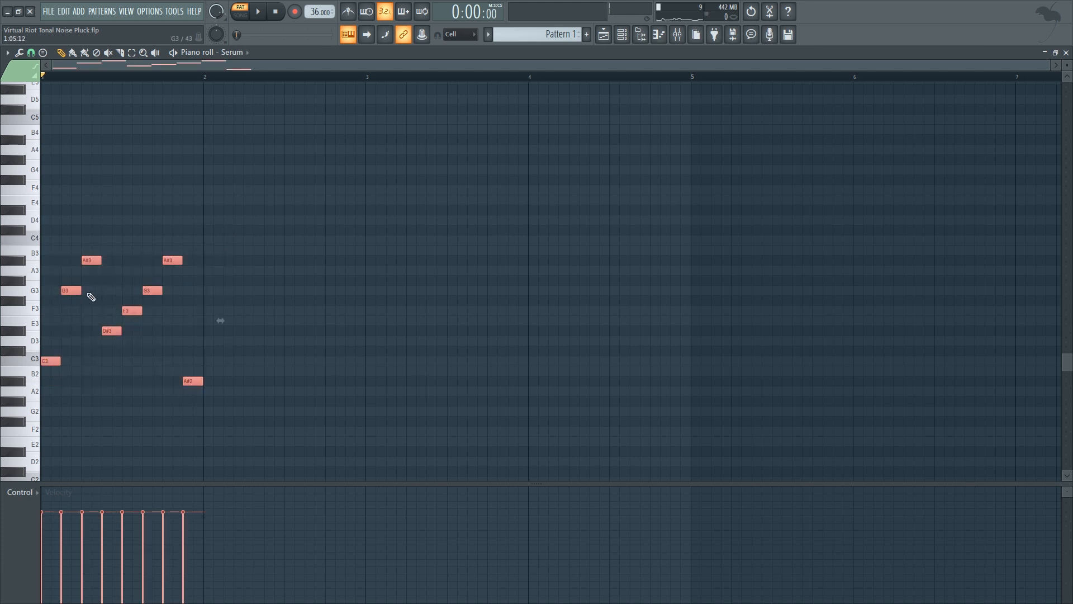
drag(82, 292, 386, 311)
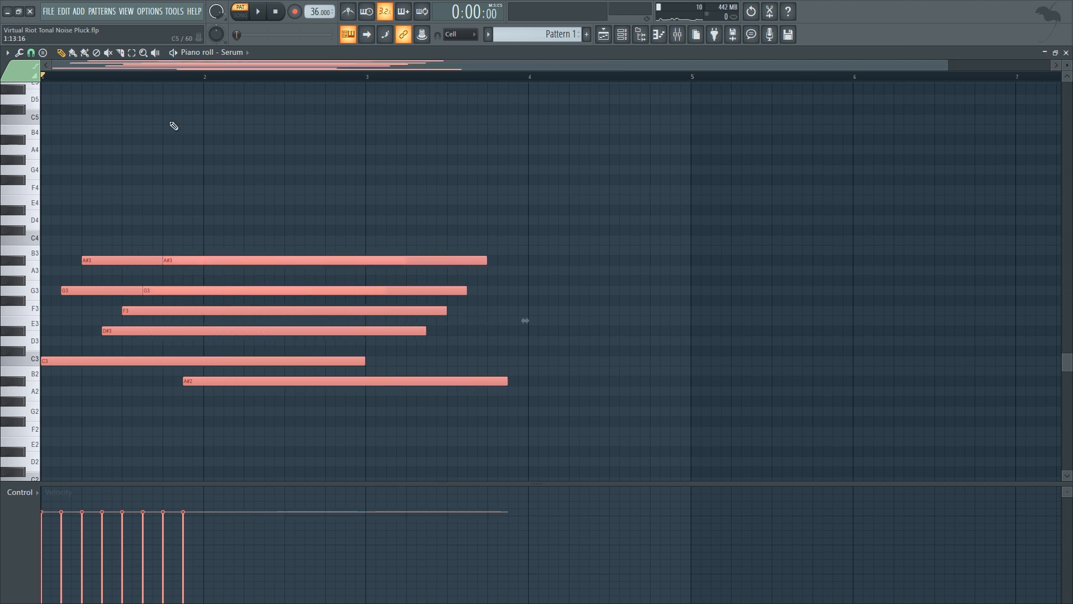
click(101, 77)
key(space)
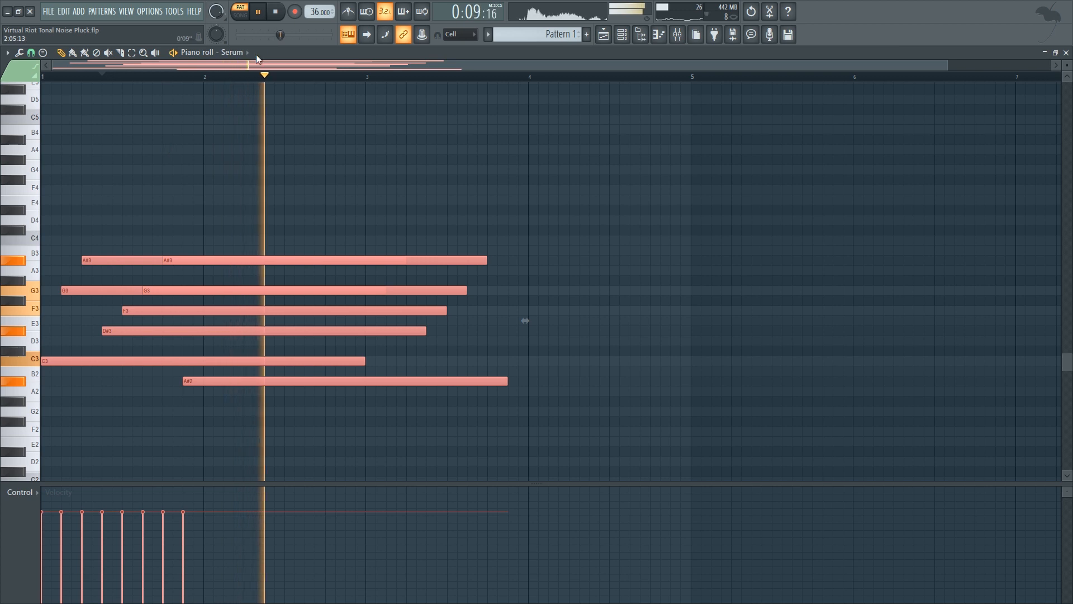
key(space)
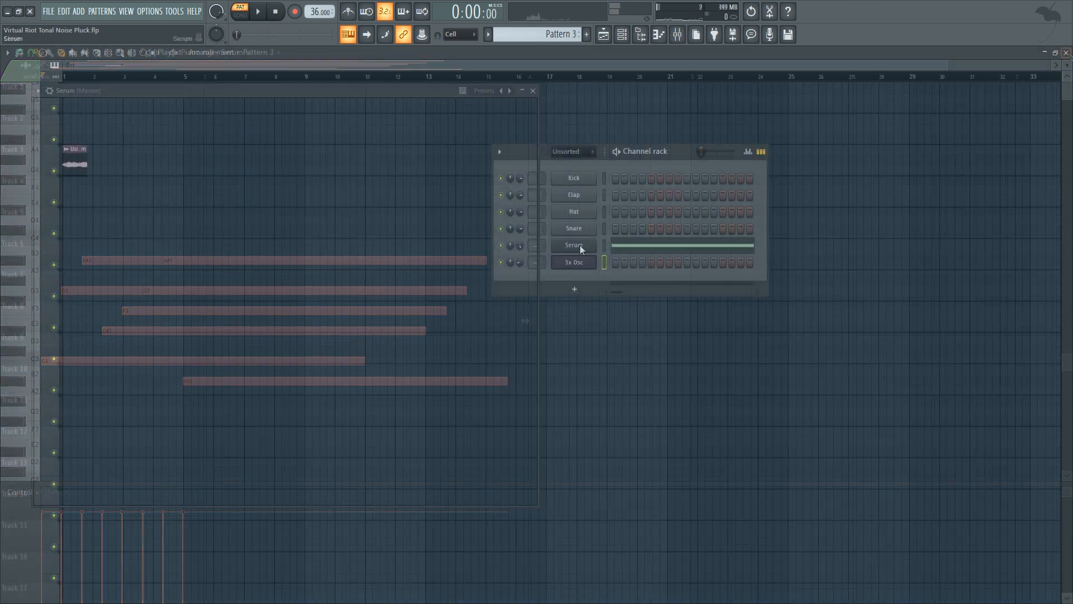
- Open the 3x Osc piano roll in Pattern 3 and audition Serum's sustained C3 note
click(579, 244)
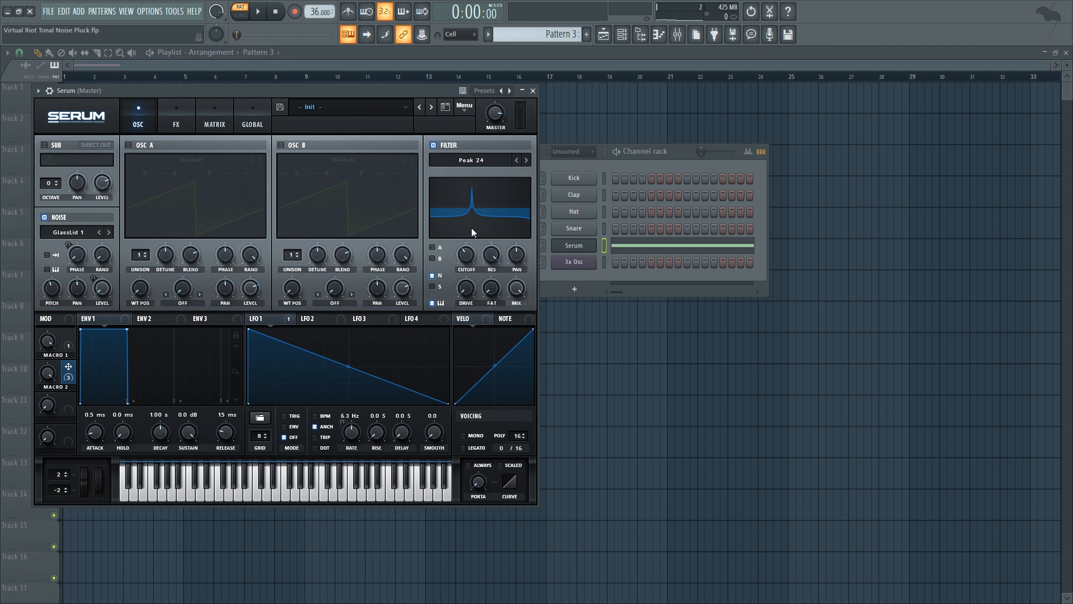
right_click(599, 245)
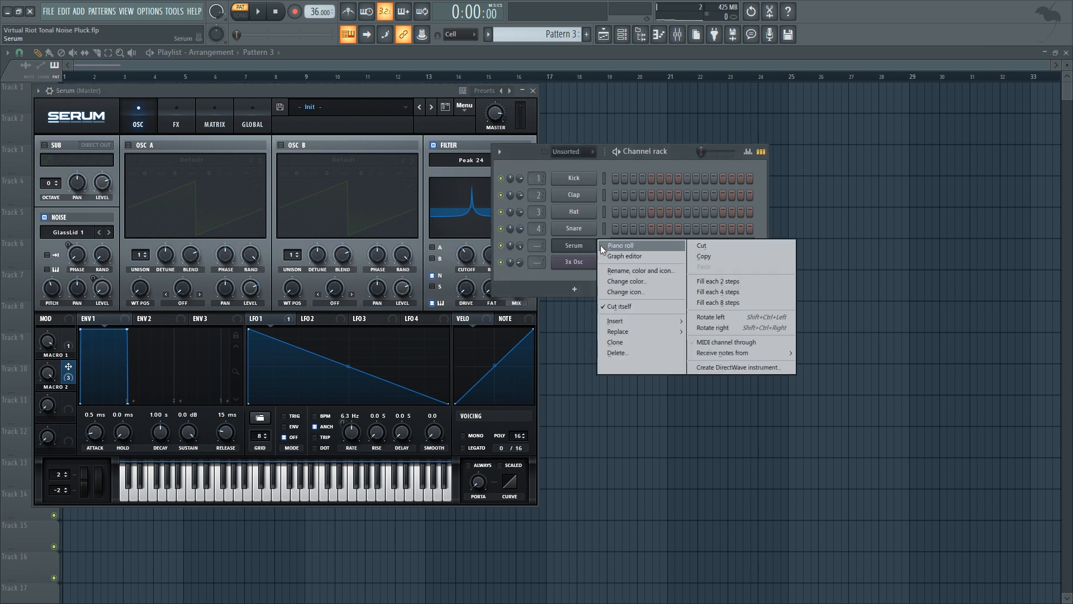
click(601, 245)
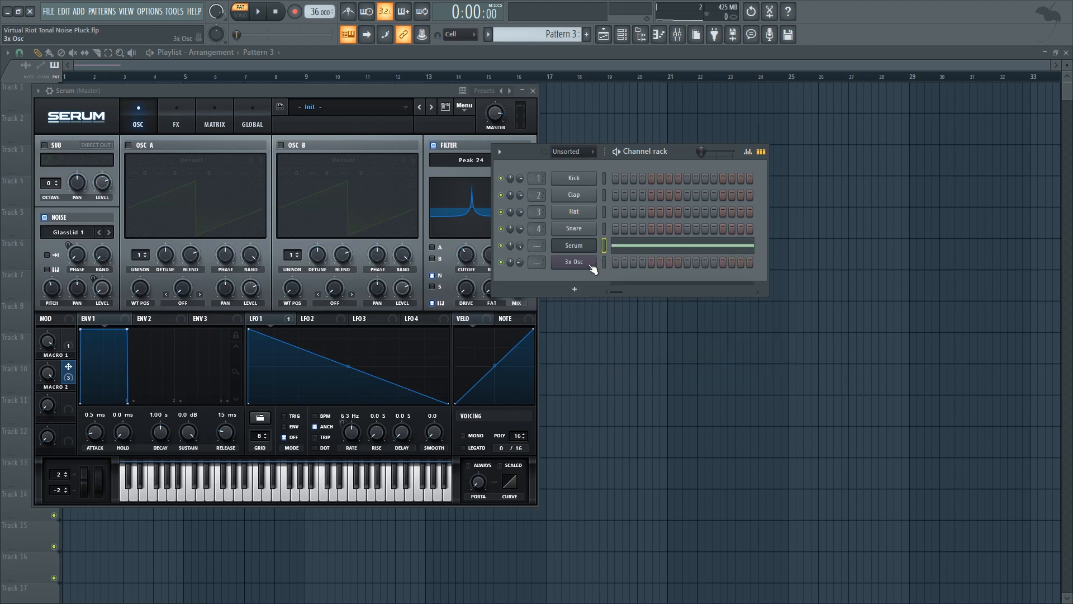
click(576, 262)
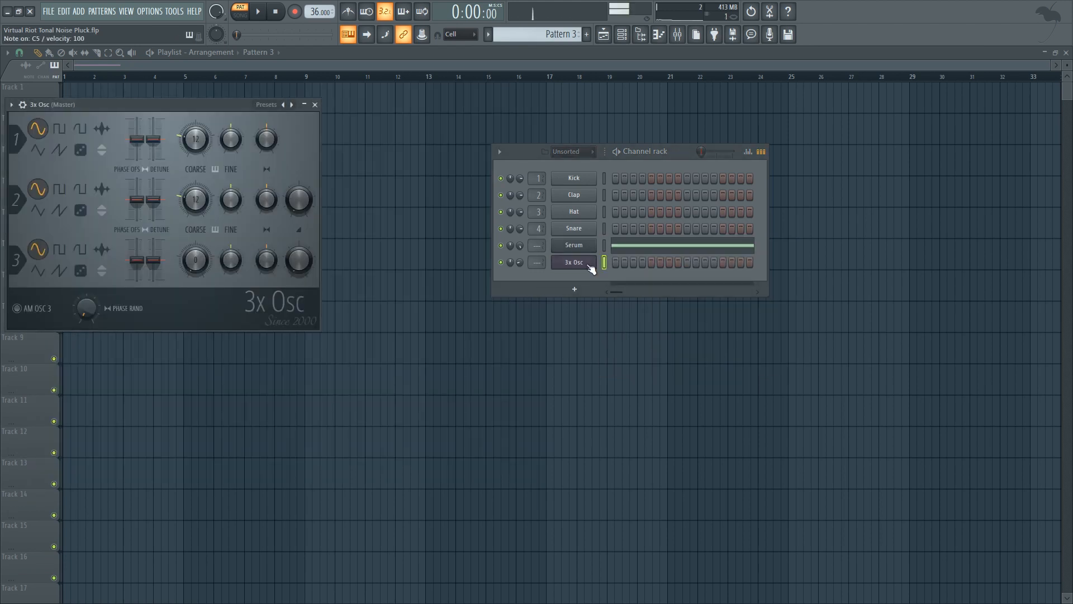
right_click(591, 269)
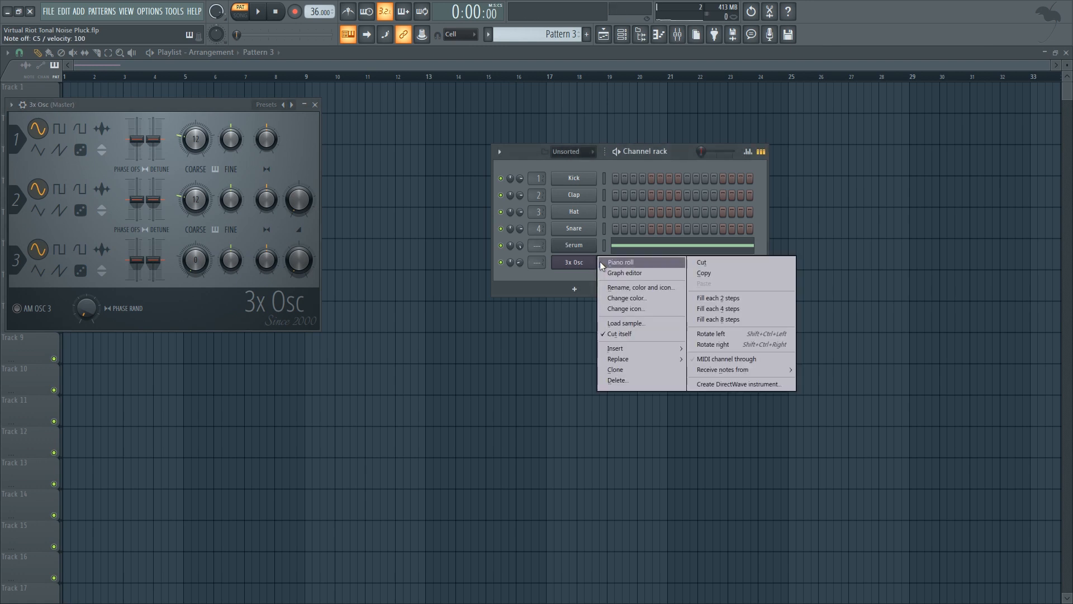
click(609, 262)
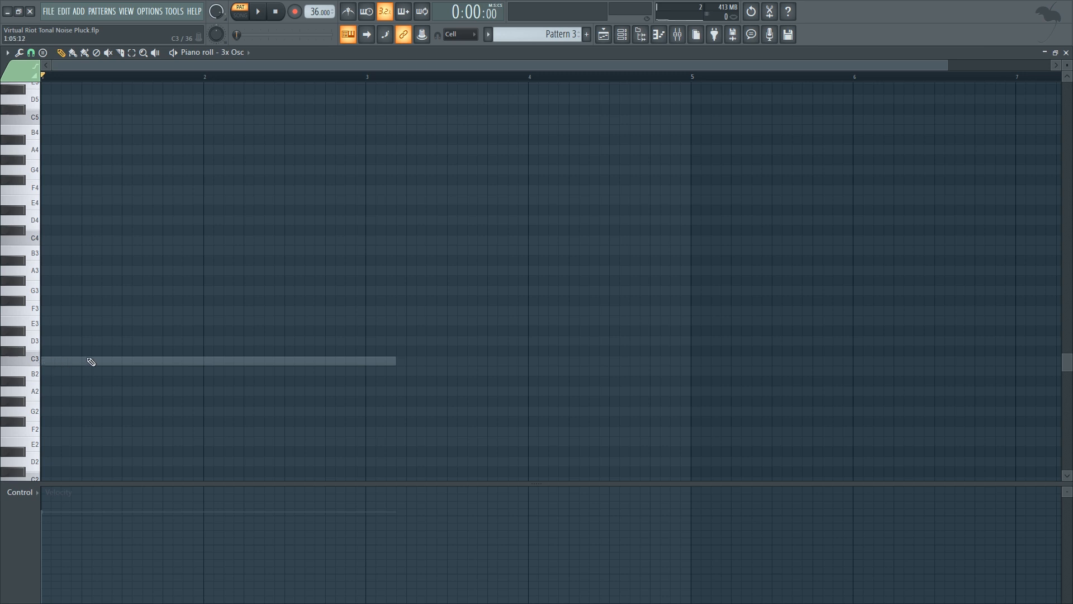
key(space)
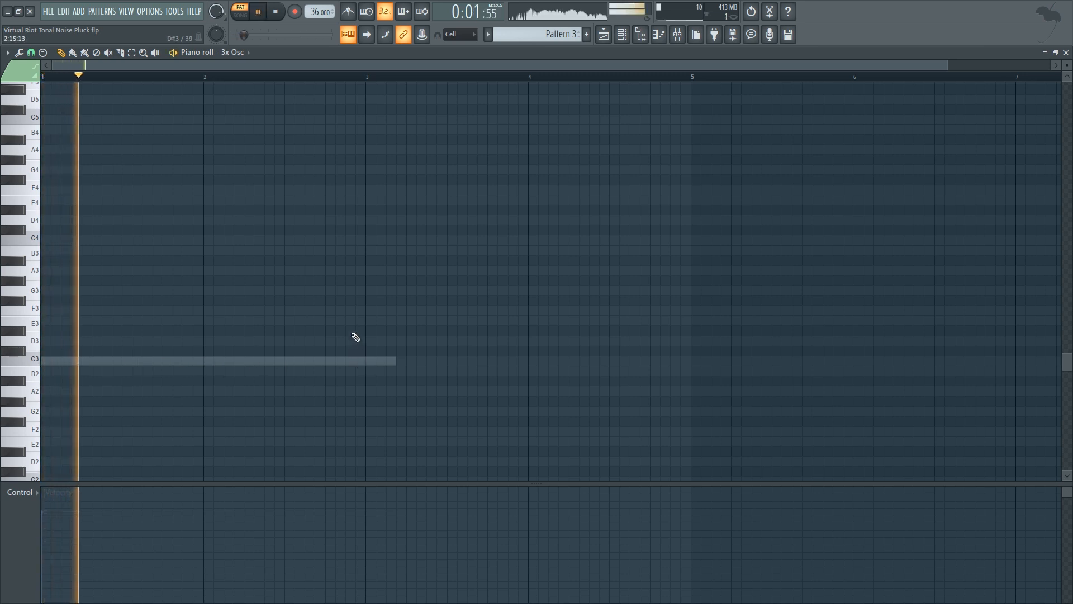
key(space)
- Add a sustained G4 note to 3x Osc, raise it to G#4, and audition it against Serum's C3
click(46, 170)
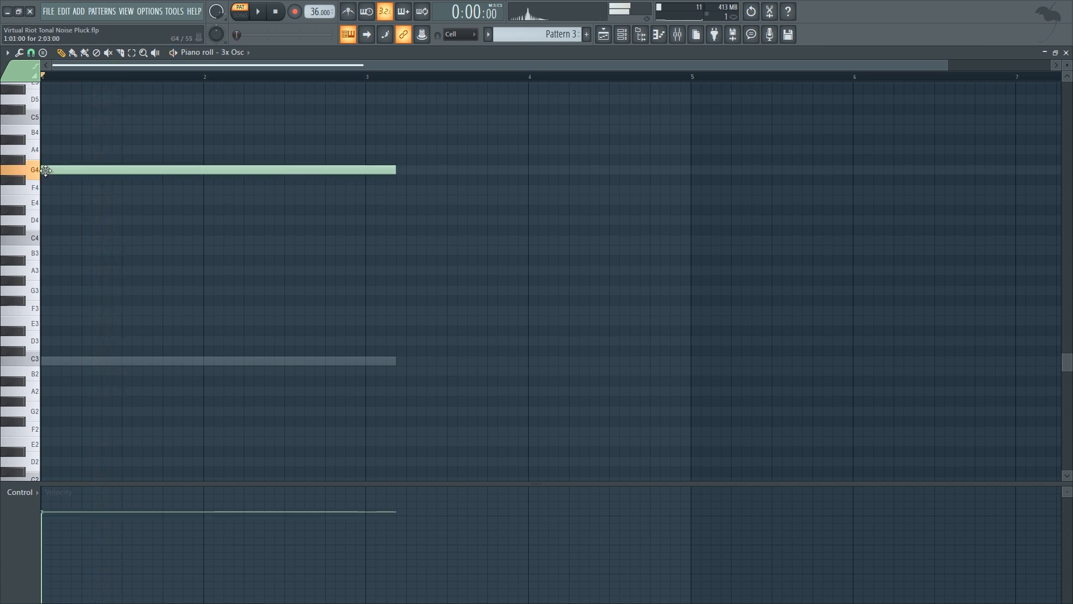
drag(45, 171, 45, 160)
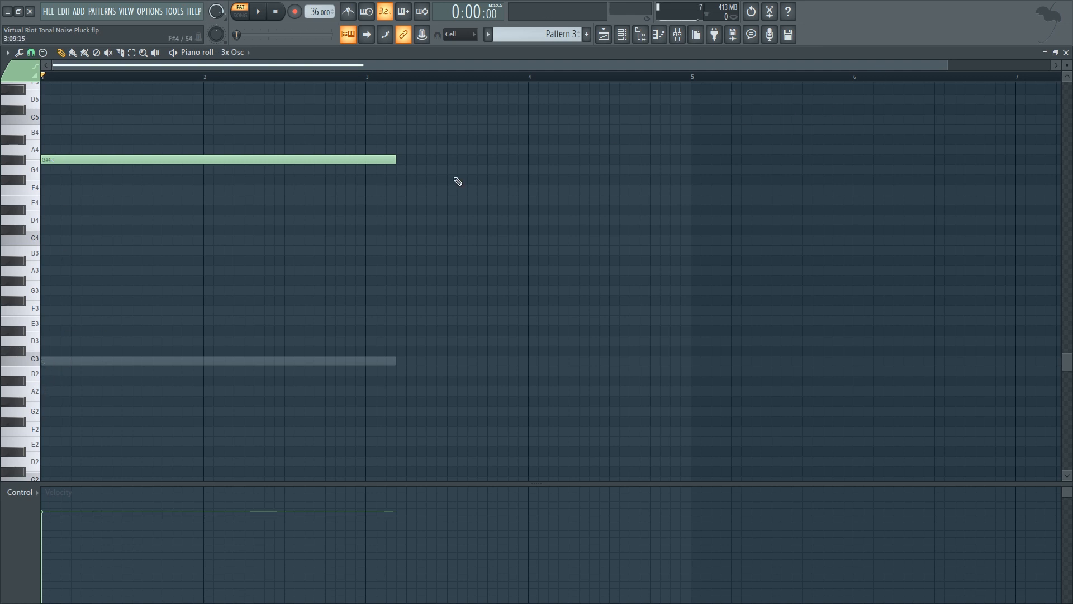
key(space)
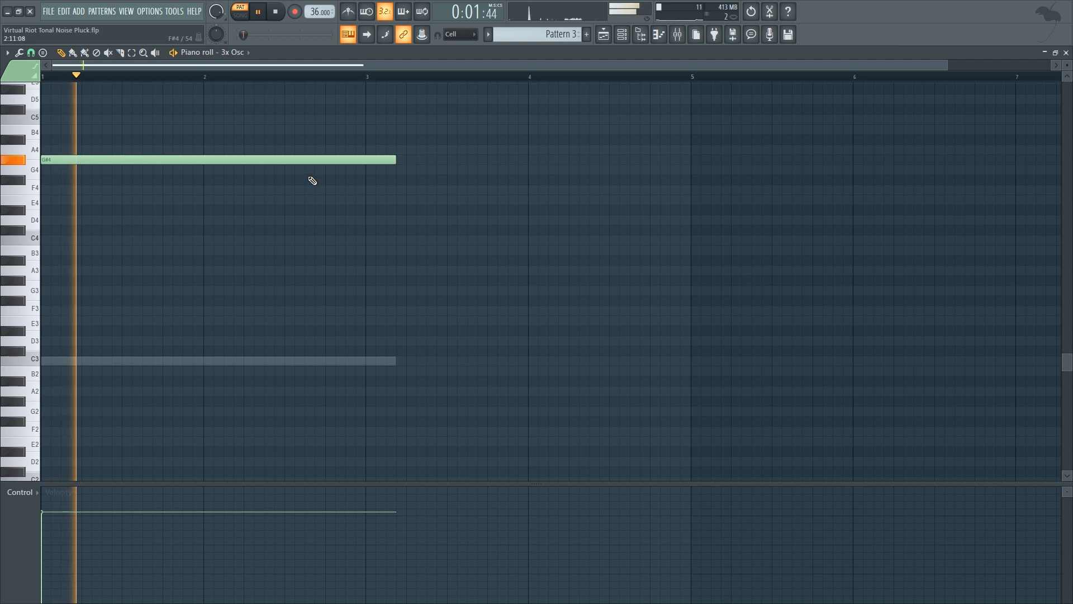
key(space)
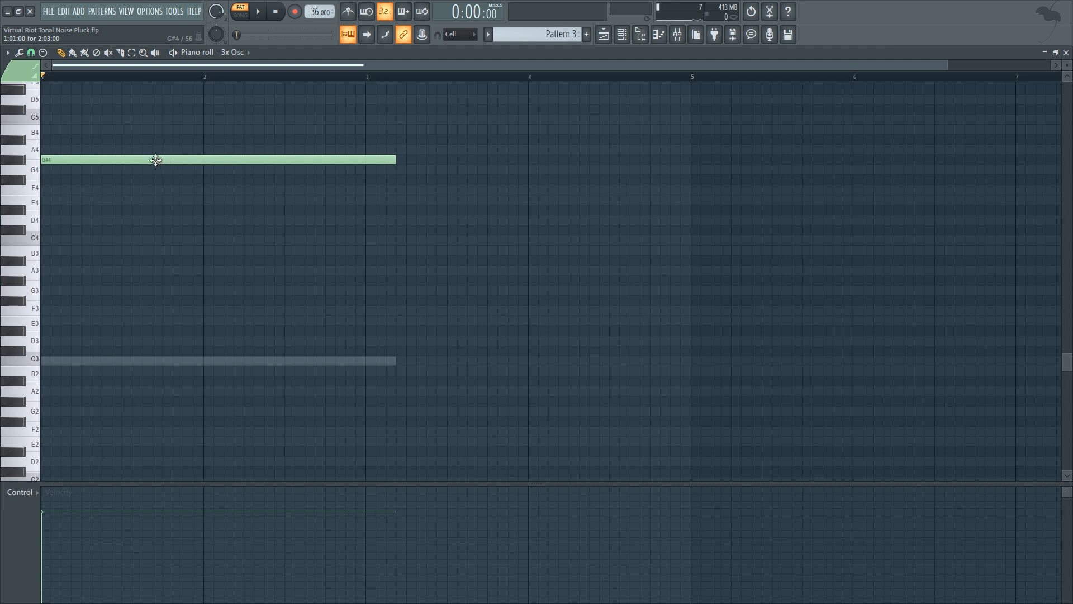
- Replace the 3x Osc note with a sustained A4, audition it against Serum, and delete it
right_click(161, 161)
click(52, 151)
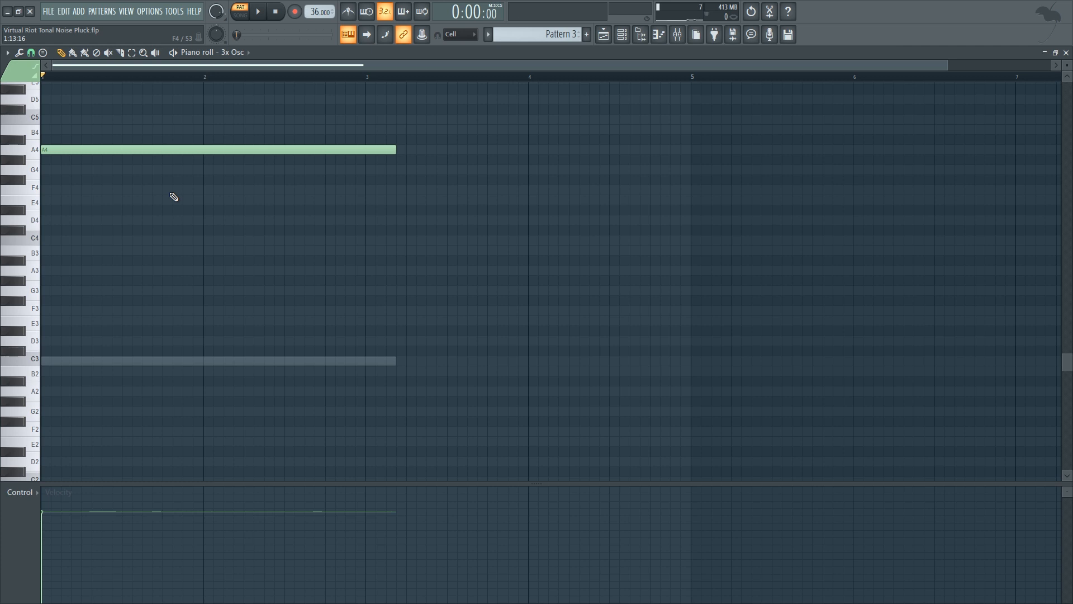
key(space)
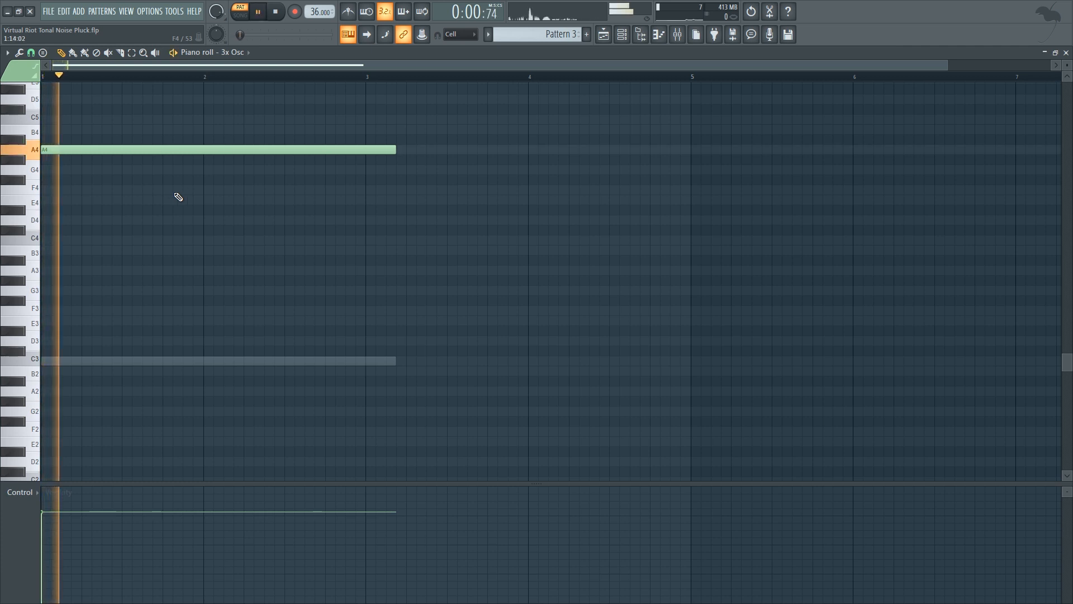
key(space)
right_click(68, 150)
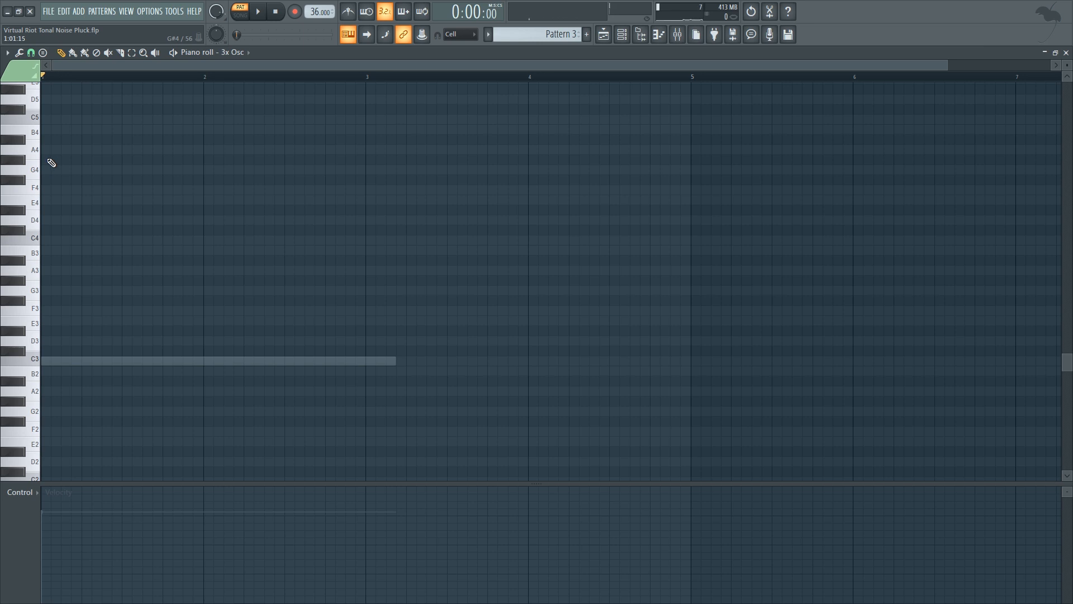
- Audition a sustained G#4 on 3x Osc once more, delete it, and open Serum's piano roll
click(51, 162)
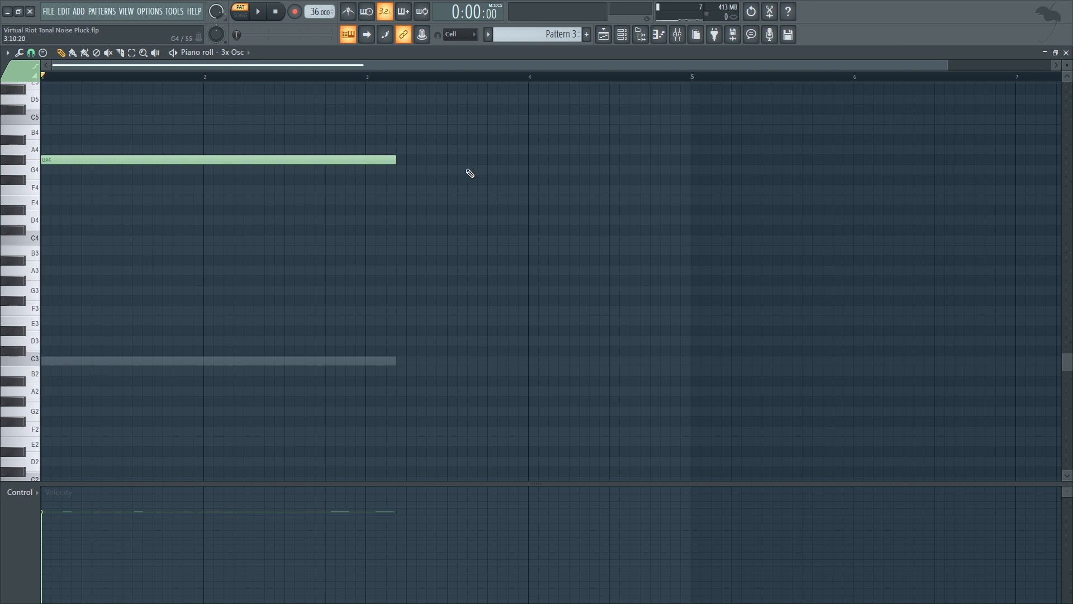
key(space)
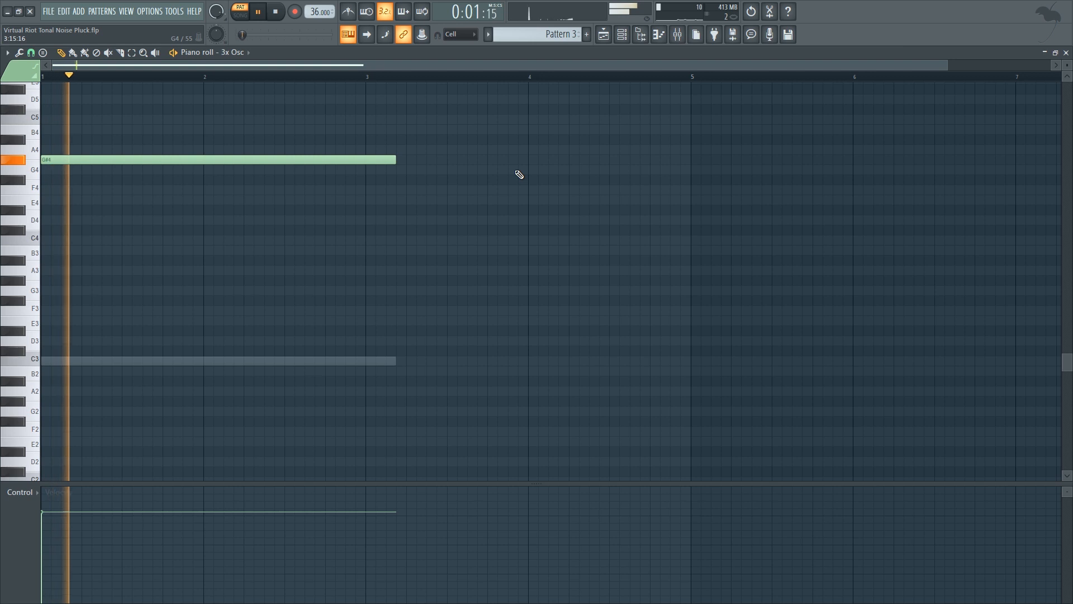
right_click(368, 158)
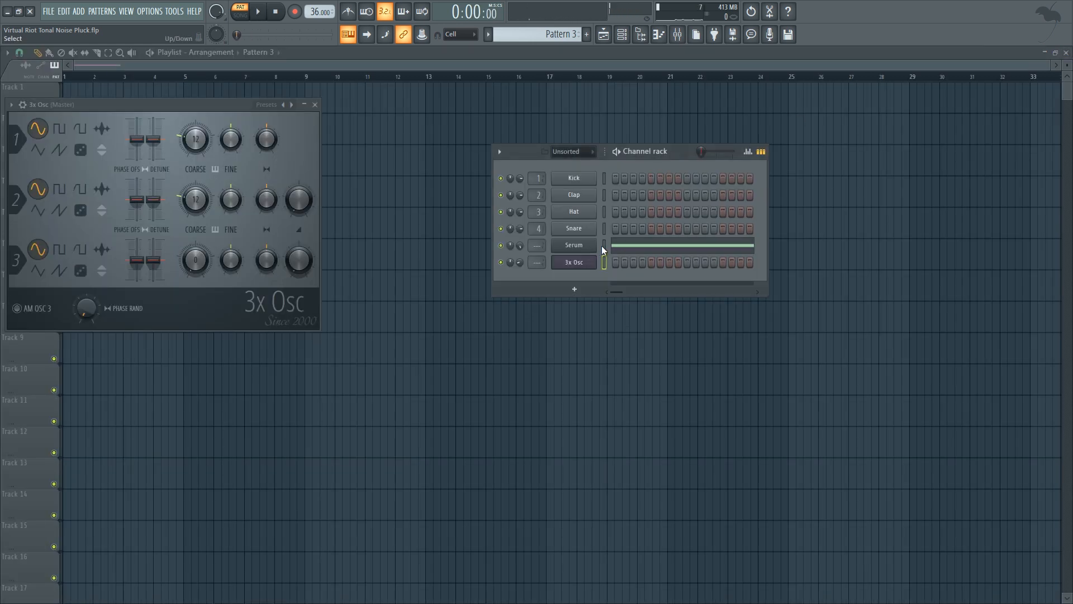
click(611, 246)
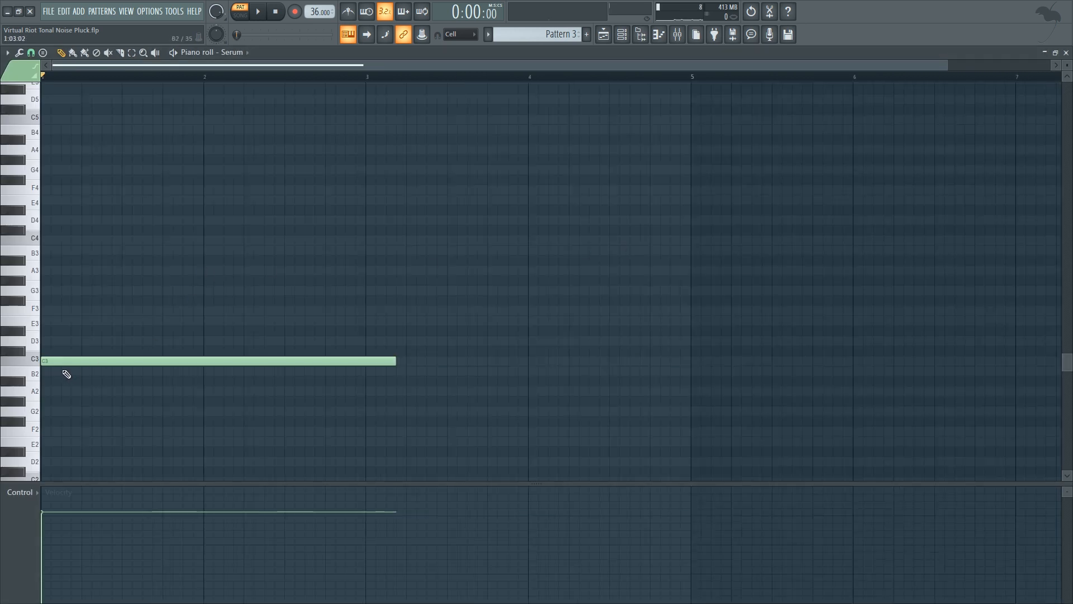